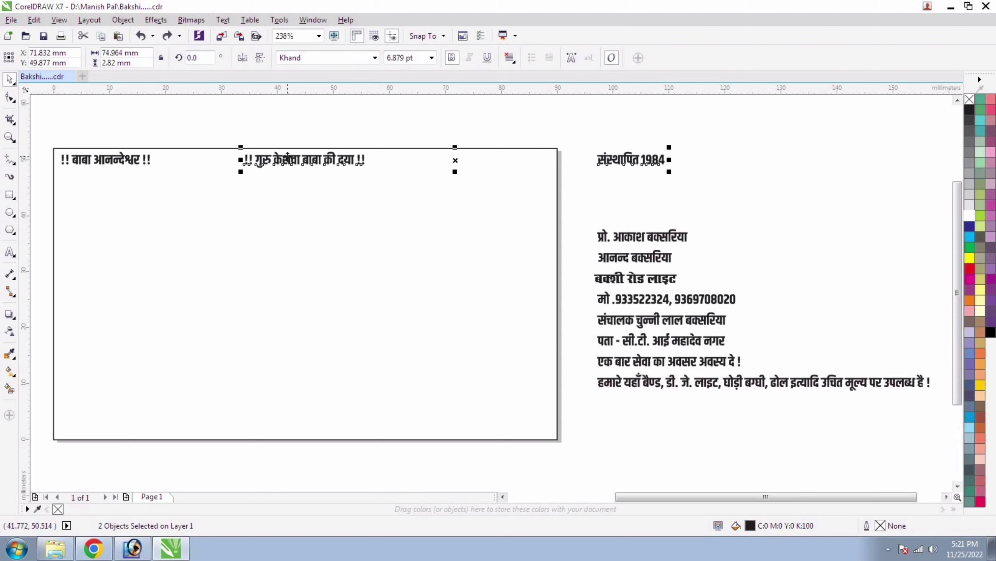
Step: Align the line "संस्थापित 1984" with the top text row and place it in the card's upper right corner
key("e")
left_click(663, 162)
left_click_drag(663, 161, 548, 172)
key("Escape")
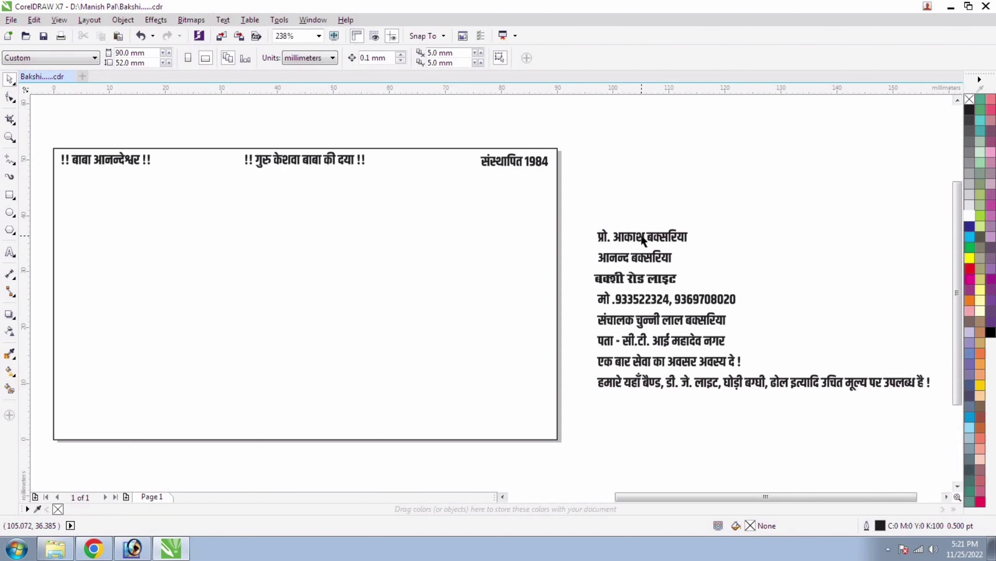
Step: Bring the heading "बक्शी रोड लाइट" onto the card, centre it horizontally and enlarge it to about 85 mm wide and 16 mm high
left_click(639, 239)
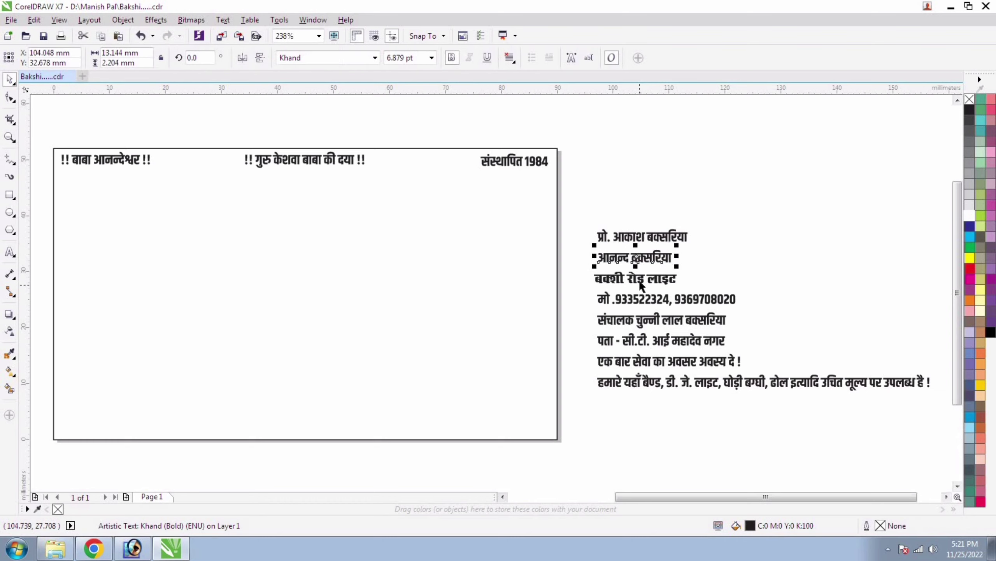
left_click_drag(639, 281, 540, 326)
left_click(473, 329, "shift")
key("c")
left_click(519, 231)
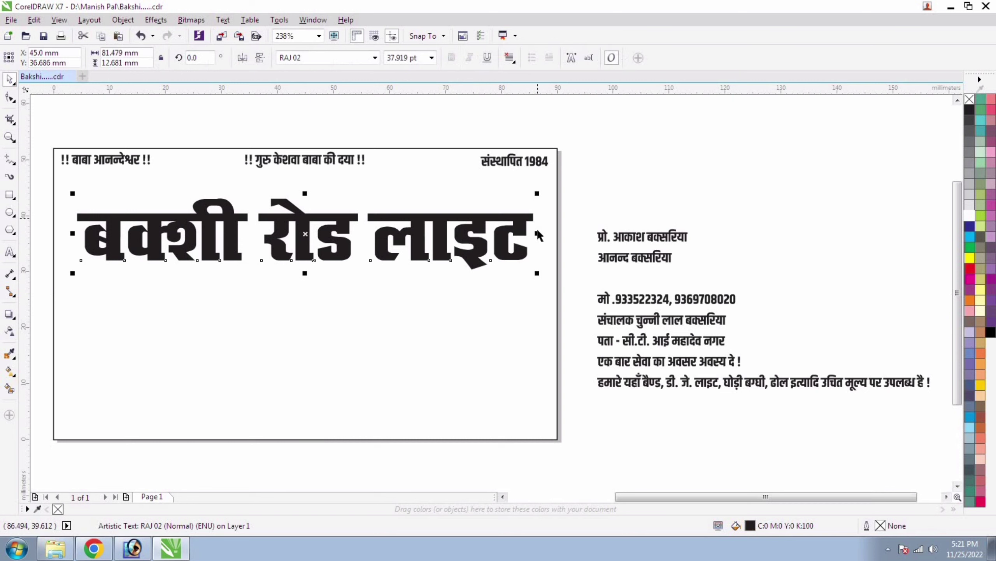
left_click_drag(537, 233, 546, 334)
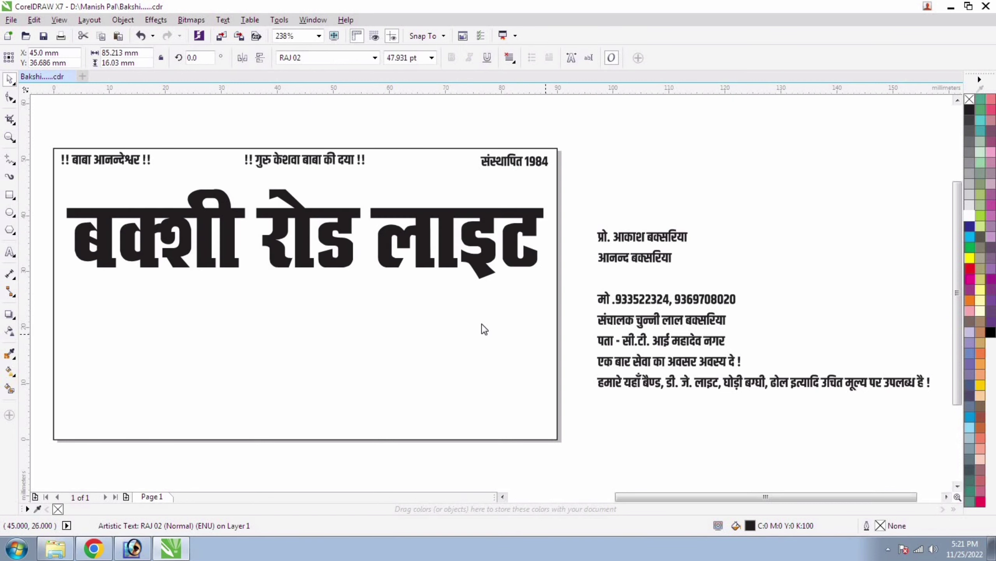
left_click(478, 326, "shift")
left_click(431, 295, "shift")
left_click_drag(394, 250, 388, 239)
key("ctrl+z")
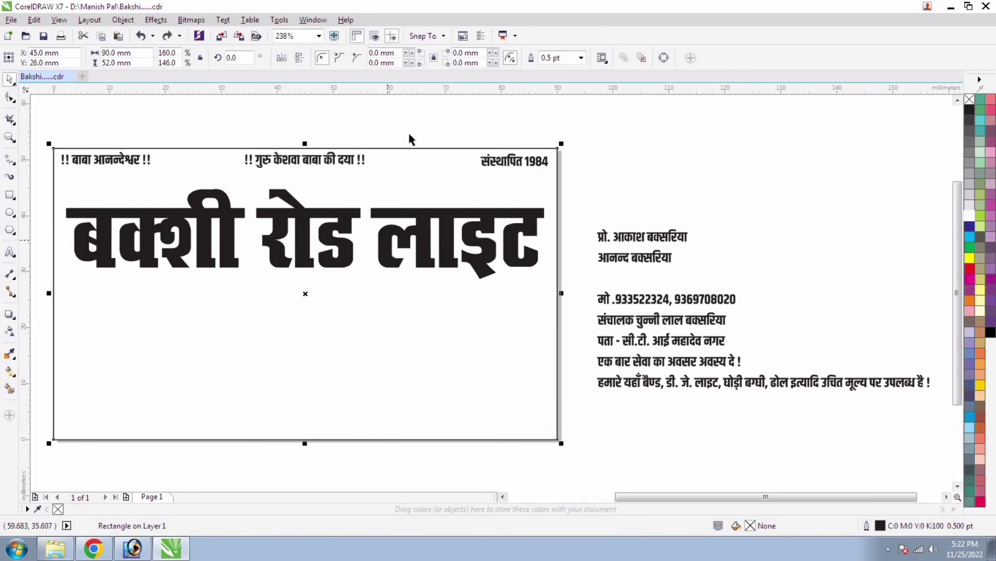
Step: Raise the heading to just below the top text row and scale it down to about 79 mm wide
left_click(410, 134)
left_click(426, 309)
left_click(444, 126)
left_click(428, 237)
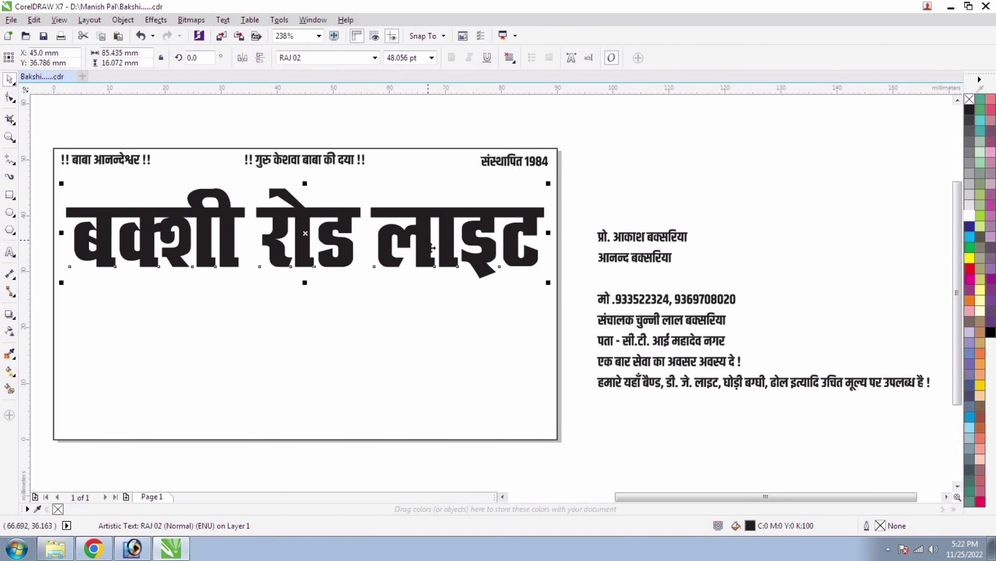
key("Up")
key("Up")
key("Up")
key("Up")
left_click_drag(548, 264, 511, 255)
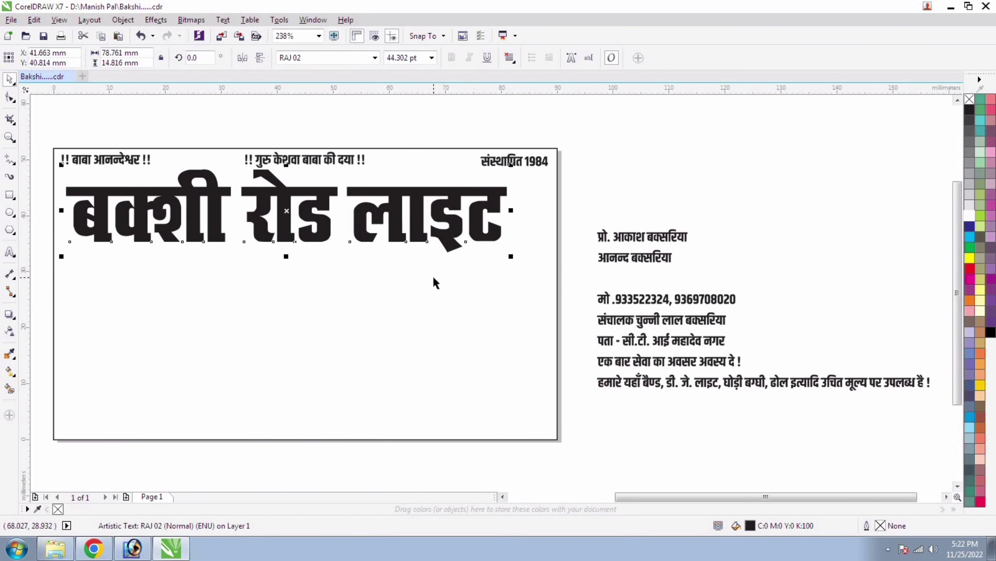
Step: Centre the heading horizontally on the card and stretch it to about 85 mm wide
left_click(434, 277, "shift")
key("c")
left_click(434, 278, "shift")
left_click_drag(541, 199, 559, 199)
left_click_drag(312, 251, 315, 246)
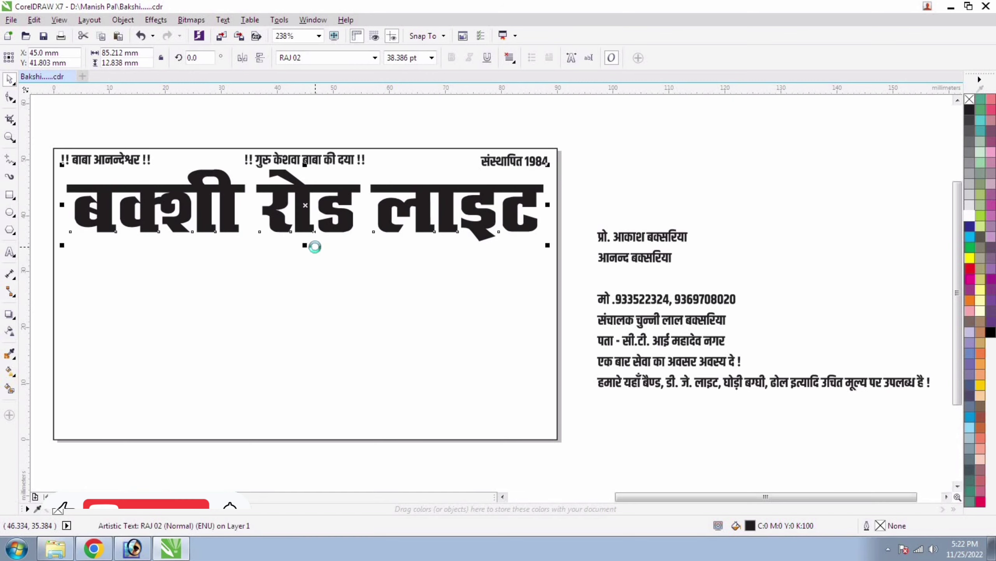
Step: Cut the second proprietor's name and paste it after the first proprietor's name, separated by a comma
left_click(635, 256)
left_click(707, 245)
double_click(636, 259)
key("ctrl+a")
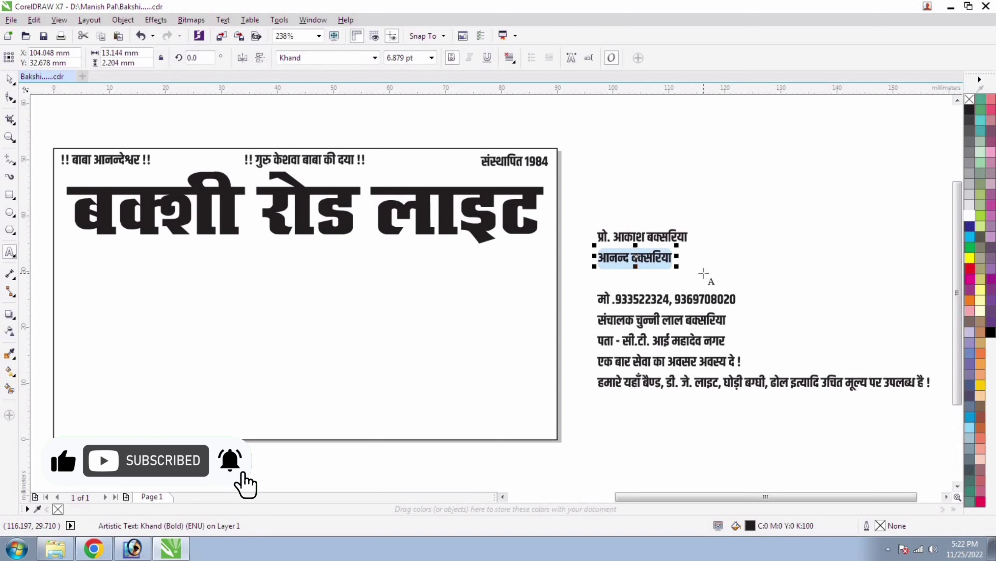
key("ctrl+x")
left_click(684, 235)
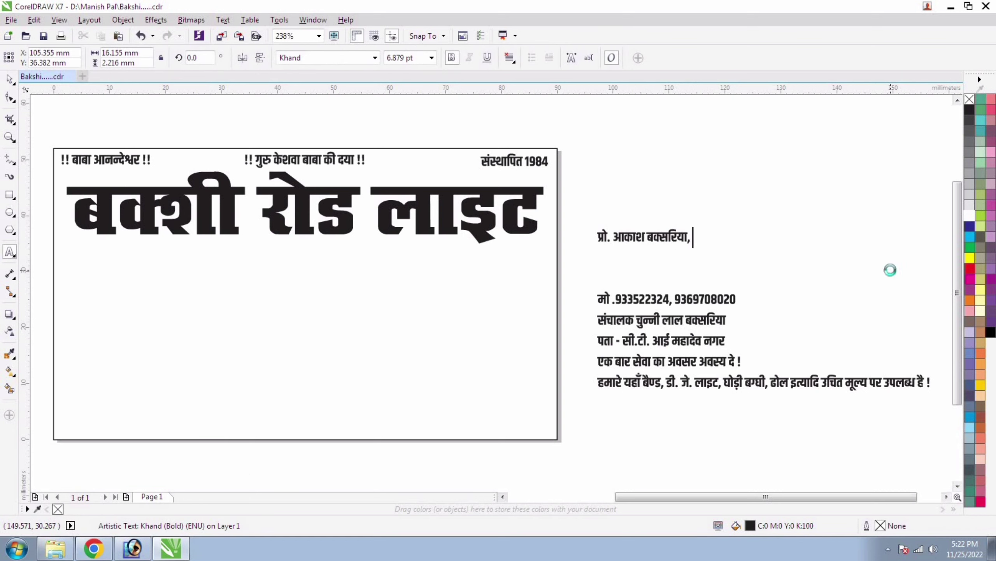
key("ctrl+v")
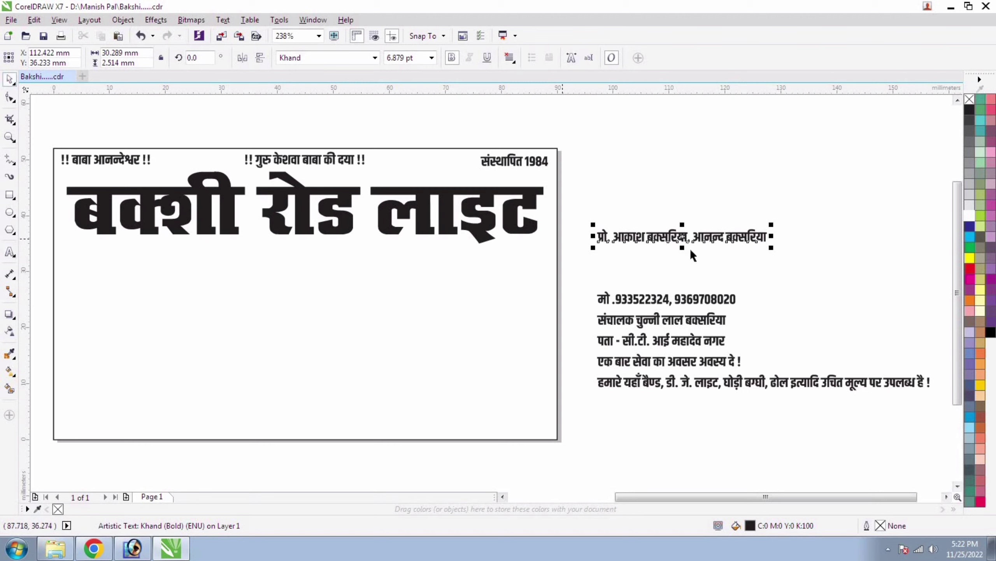
Step: Line up the proprietors' names, the manager's name and the mobile numbers along the card's lower edge, with the manager's name in the middle
left_click_drag(634, 251, 144, 446)
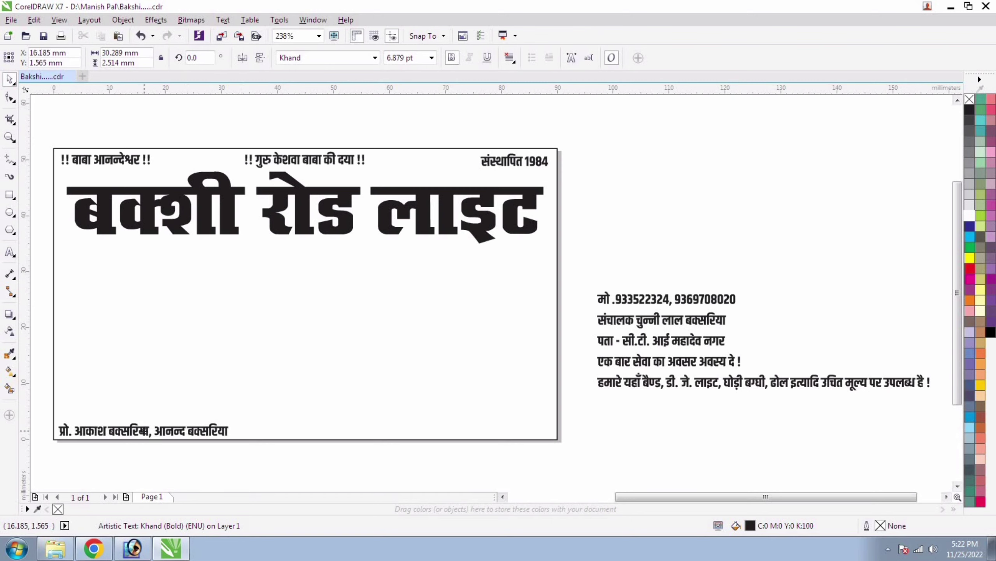
left_click(652, 220)
double_click(652, 294)
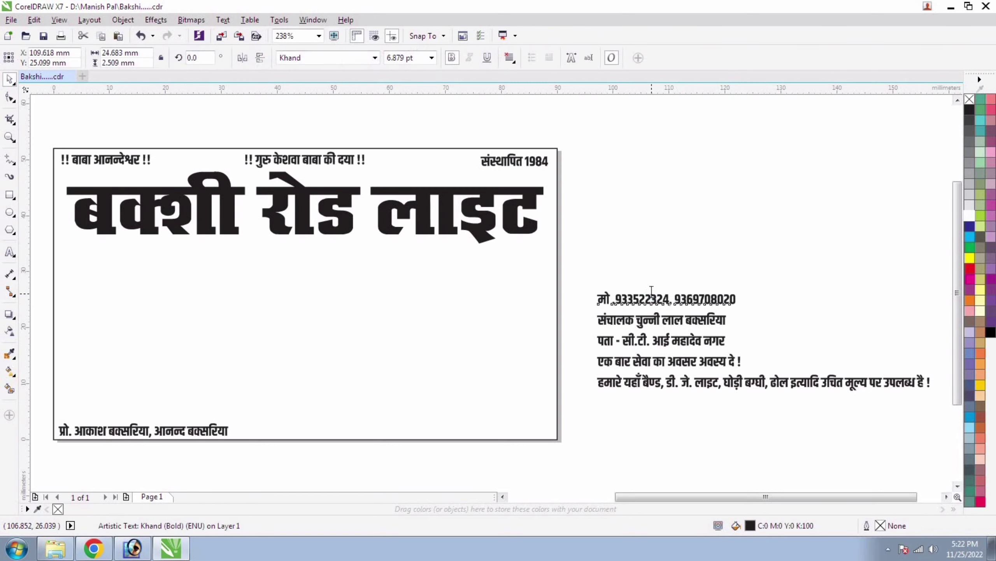
left_click_drag(699, 297, 514, 427)
key("Escape")
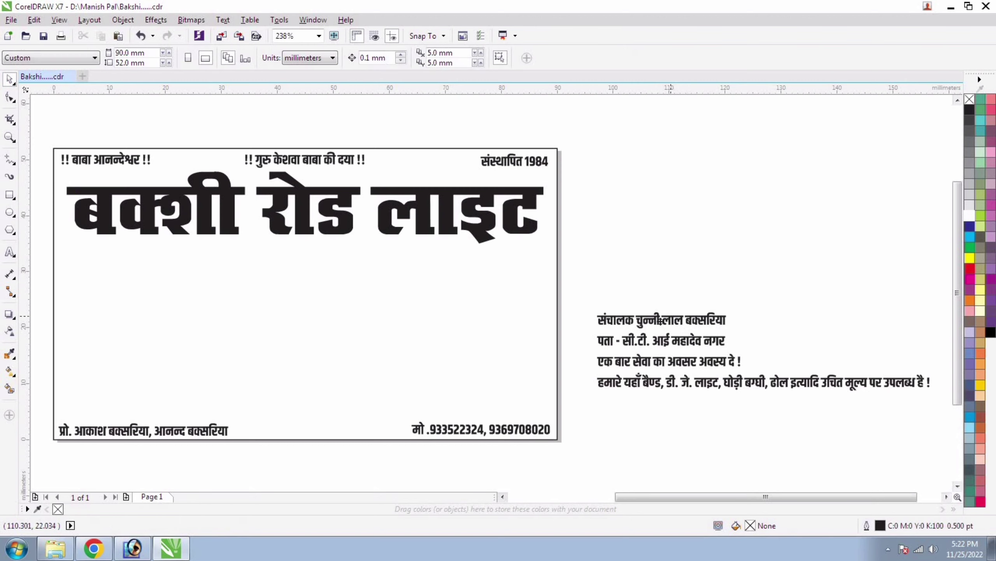
left_click_drag(659, 320, 325, 430)
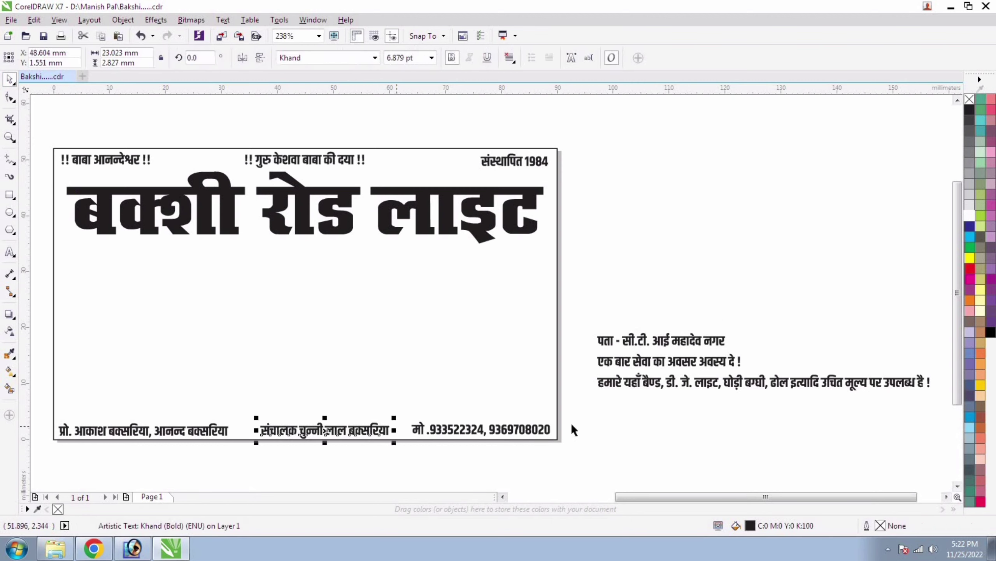
key("Escape")
Step: Place the address line above the bottom row, centred on the card, and the line "एक बार सेवा का अवसर अवस्य दे !" above it
left_click(677, 342)
left_click_drag(677, 343, 340, 413)
left_click(357, 368, "shift")
key("c")
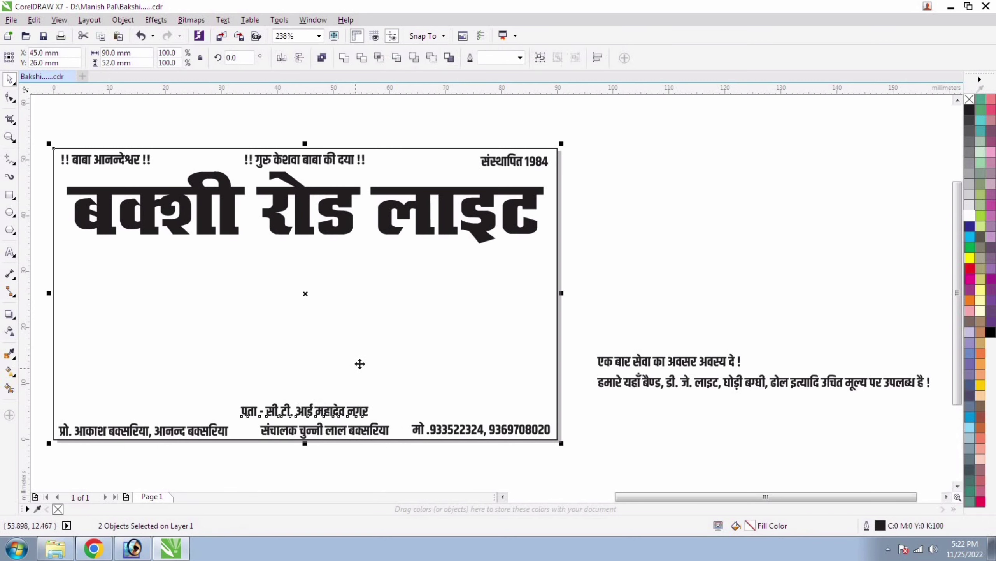
left_click(360, 364, "shift")
left_click_drag(684, 362, 239, 402)
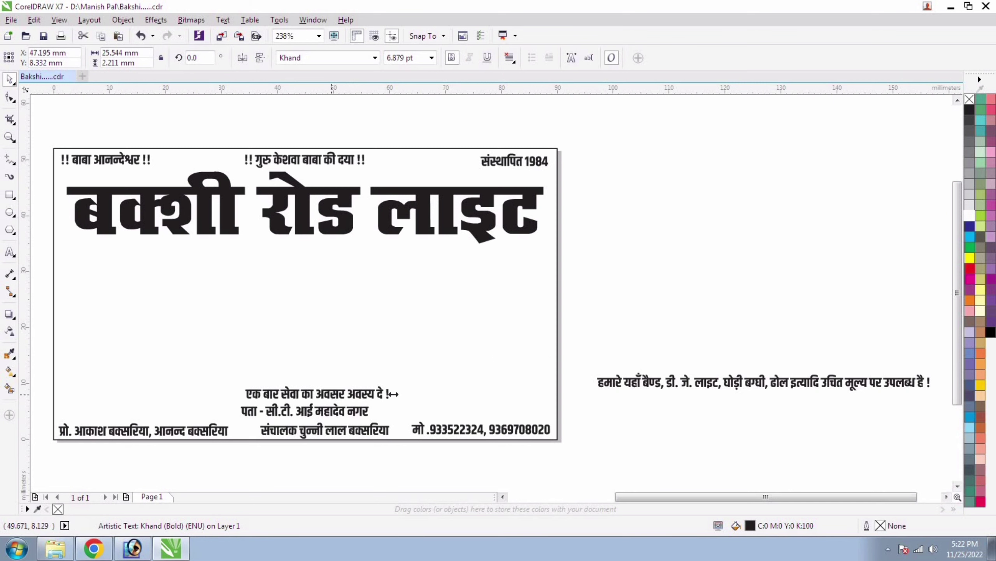
Step: Move the services line beginning "हमारे यहाँ बैण्ड" below the heading and centre it horizontally on the card
left_click_drag(681, 383, 259, 281)
left_click(253, 304, "shift")
key("c")
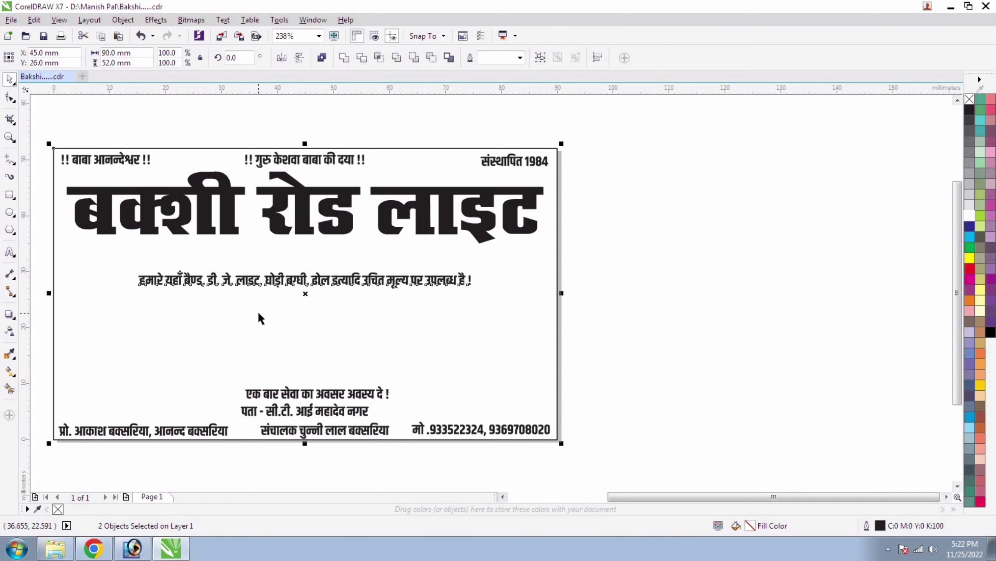
left_click(258, 311, "shift")
key("shift+F4")
left_click(452, 263)
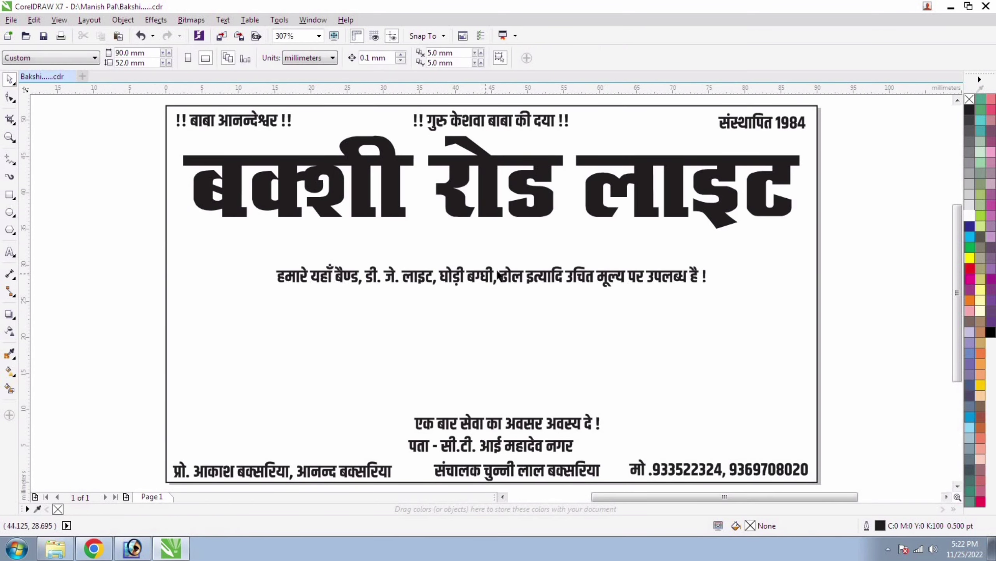
Step: Break the services text into three lines before "घोड़ी" and "मूल्य" and set its alignment to centre
double_click(439, 276)
key("Return")
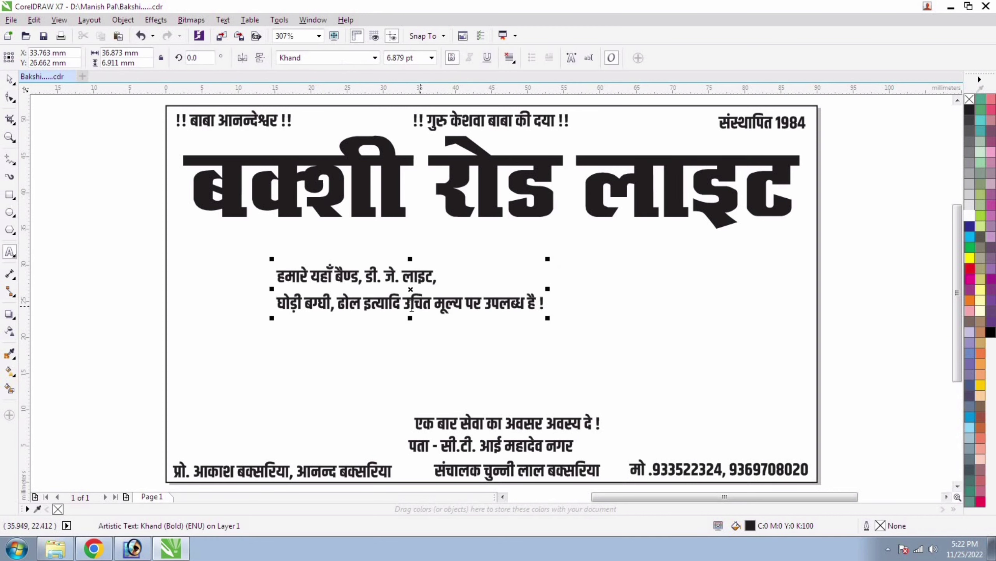
key("Return")
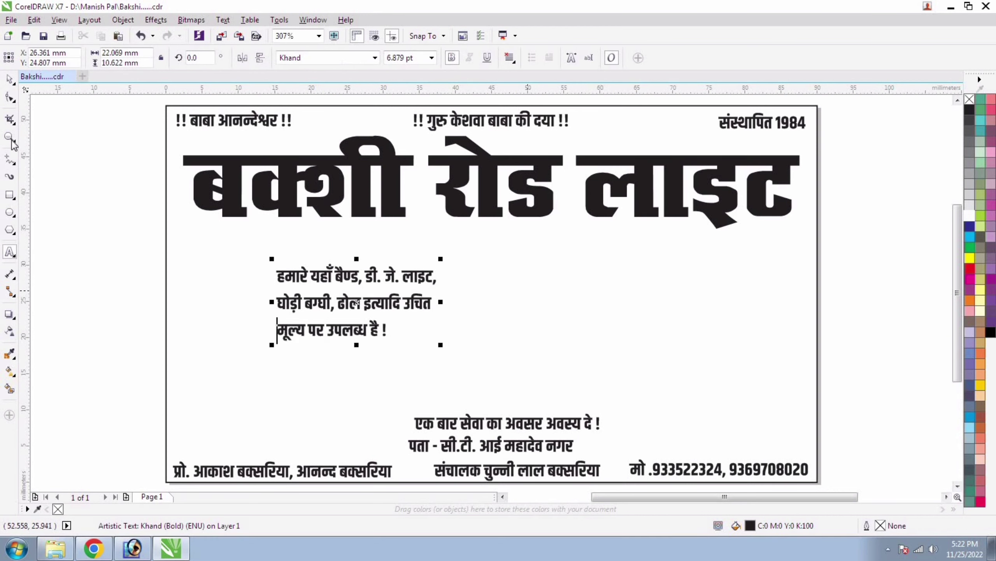
left_click(509, 57)
left_click(530, 103)
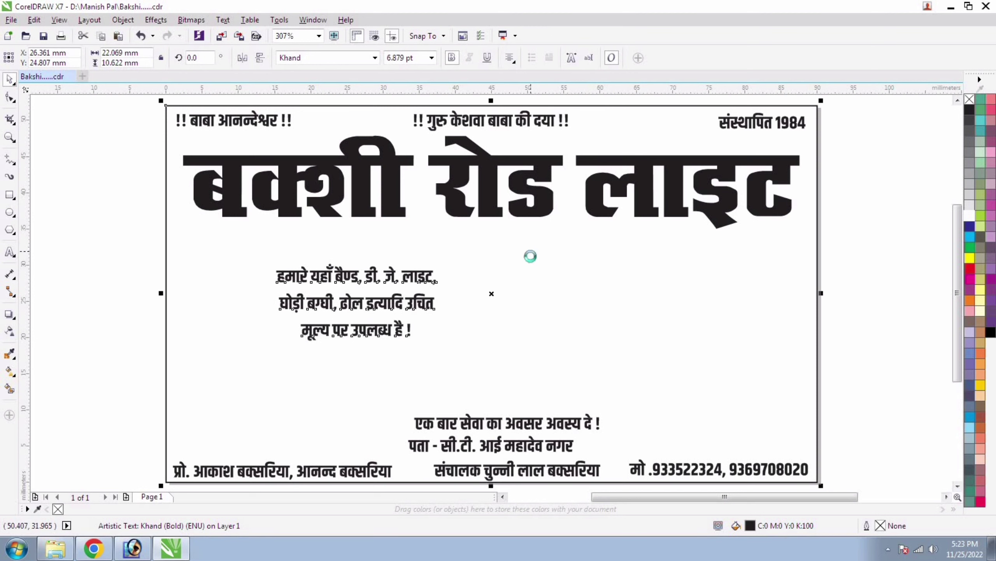
Step: Centre the services text on the card, enlarge it to about 41 mm wide and tighten its line spacing
key("p")
left_click_drag(636, 408, 645, 418)
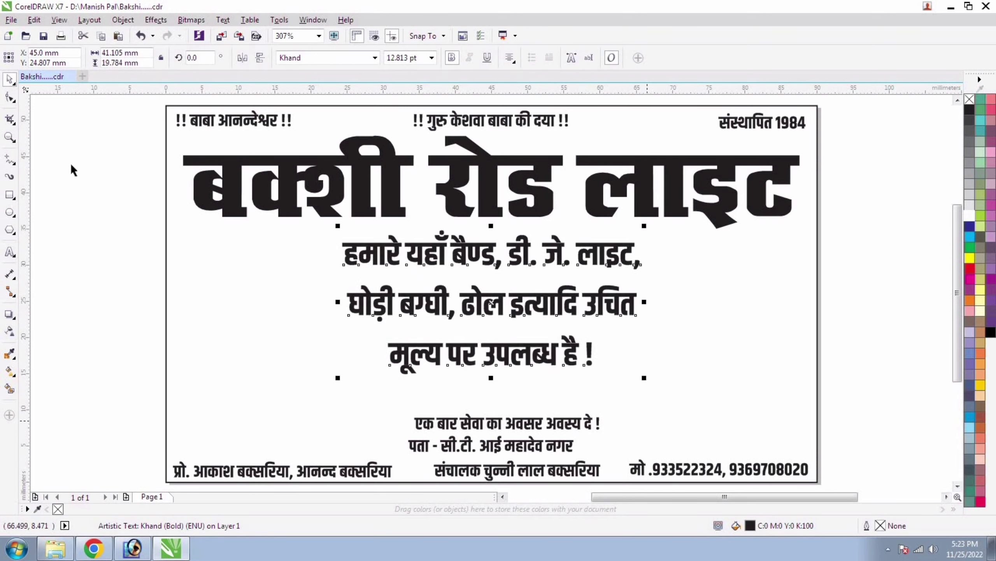
left_click(14, 101)
left_click_drag(338, 378, 358, 345)
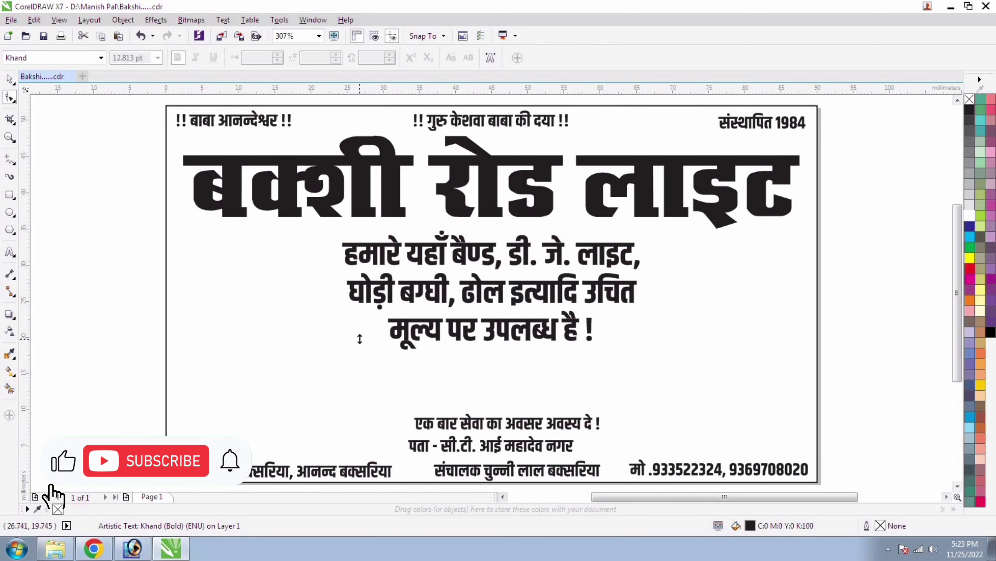
left_click(9, 79)
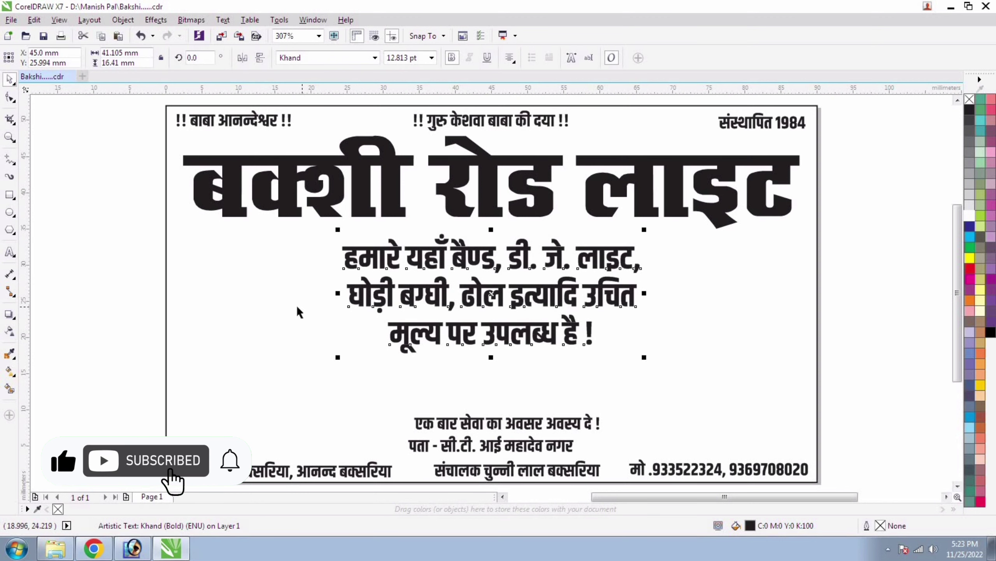
key("ctrl+a")
Step: Draw a rectangle about 22 by 15 mm beside the services text under the heading's start and round its corners about 1.5 mm
left_click(9, 194)
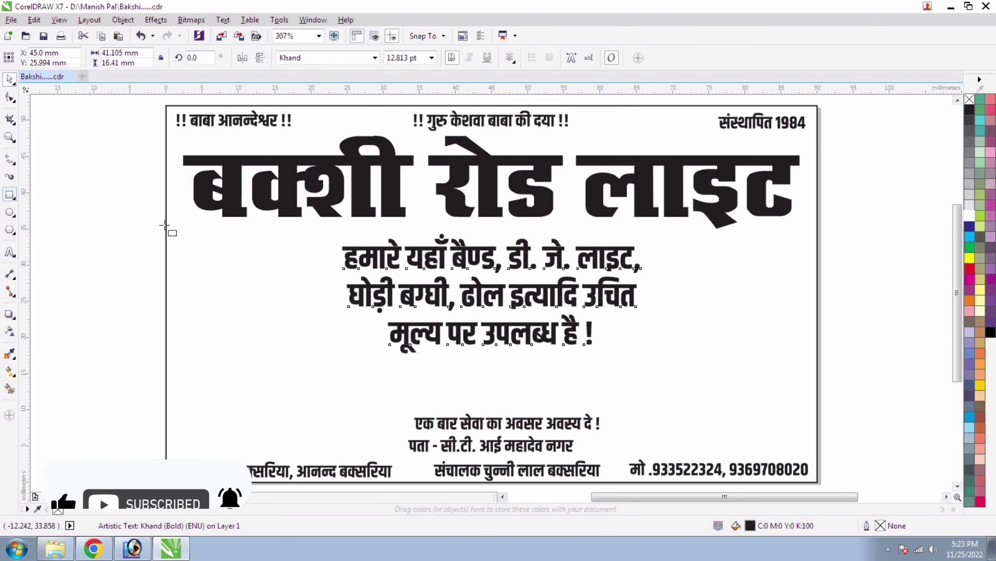
mouse_move(182, 227)
left_mouse_down()
mouse_move(311, 359)
mouse_move(349, 340)
mouse_move(342, 334)
left_mouse_up()
left_click(10, 97)
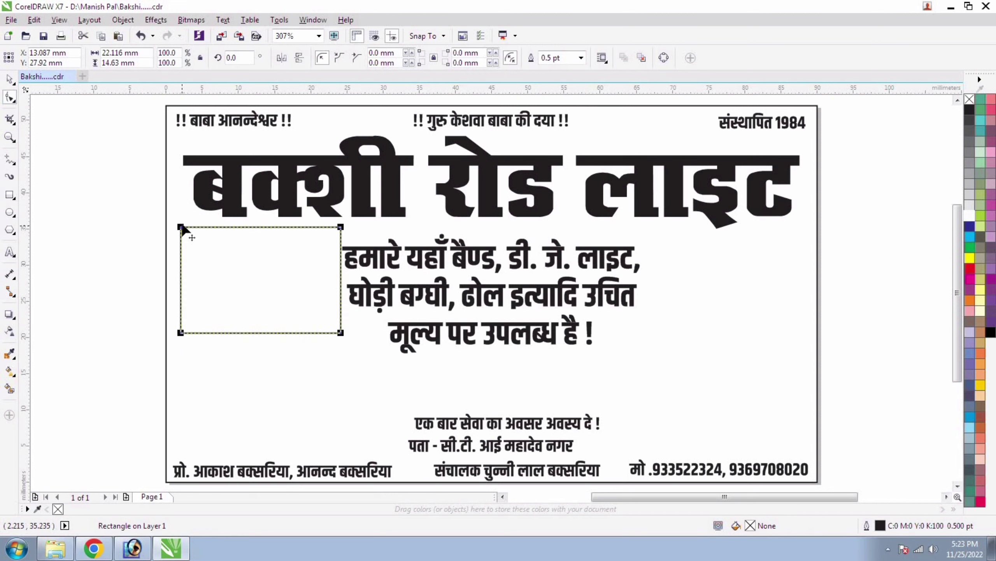
left_click_drag(182, 228, 185, 238)
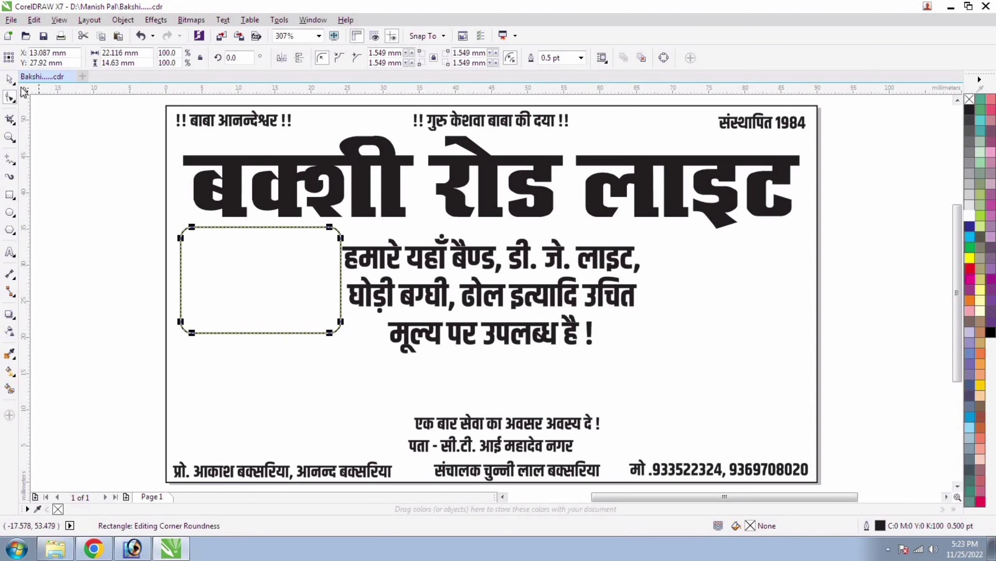
Step: Duplicate the rounded box directly below itself and scale the pair down to about 29 mm in total height
key("space")
left_click_drag(229, 251, 231, 375)
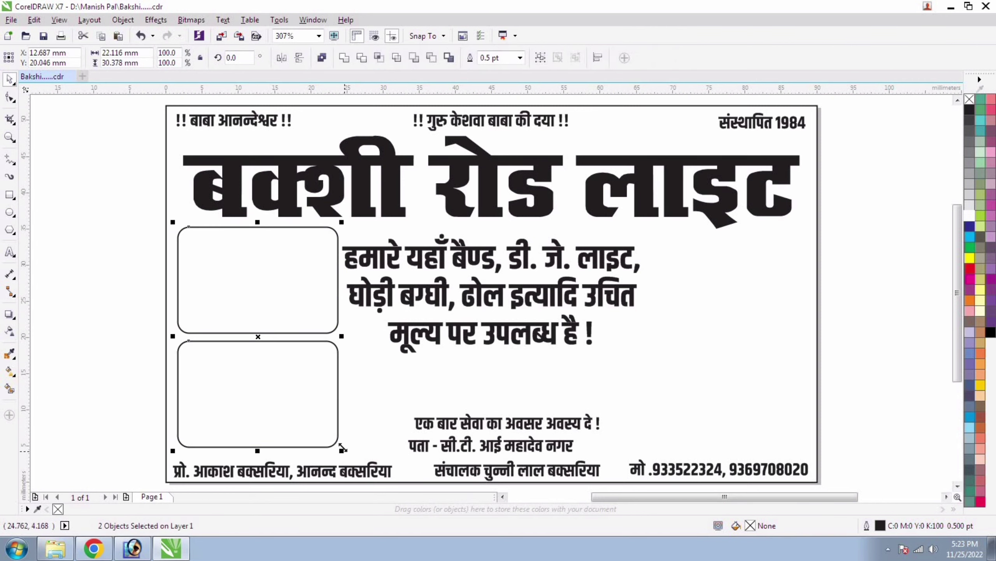
left_click_drag(342, 451, 333, 439)
Step: Copy the pair of rounded boxes to the card's opposite side and nudge all four boxes slightly down
left_click_drag(247, 374, 722, 348)
right_click(722, 348)
left_click(245, 365, "shift")
left_click(262, 293, "shift")
key("Down")
key("Down")
key("Down")
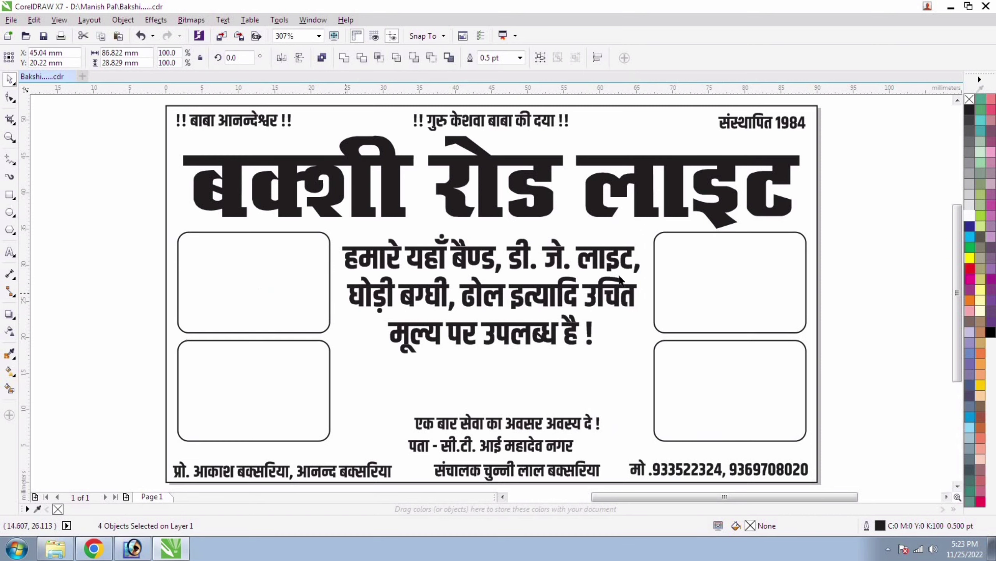
key("Up")
left_click(910, 245)
Step: Nudge the three-line services text slightly down, away from the heading
left_click(520, 253)
left_click(505, 224, "shift")
left_click(498, 235, "shift")
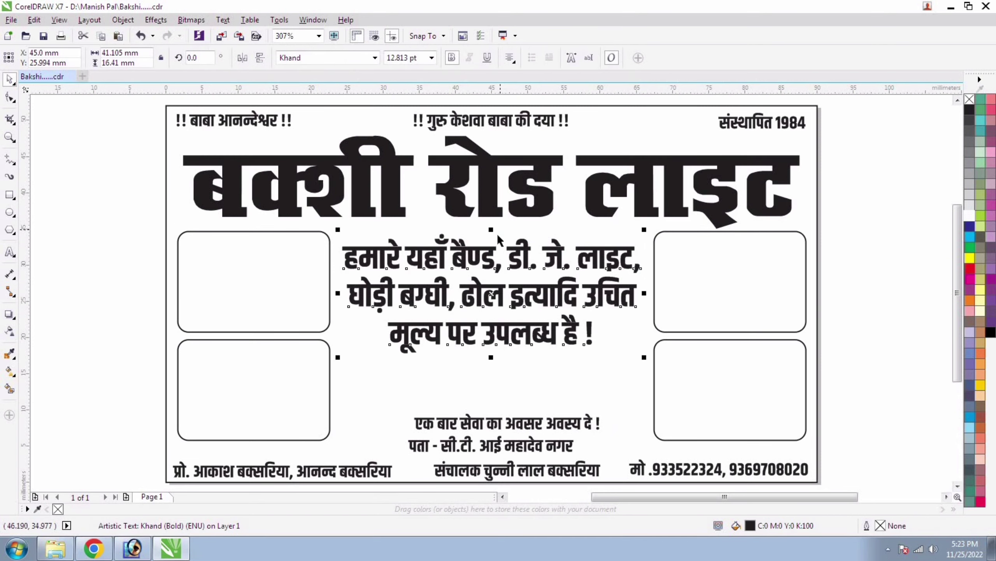
key("Down")
key("Down")
key("Down")
key("Down")
Step: Raise the line "एक बार सेवा का अवसर अवस्य दे !" towards the services text, enlarge it to about 41 by 5 mm and centre it horizontally
left_click_drag(491, 424, 491, 390)
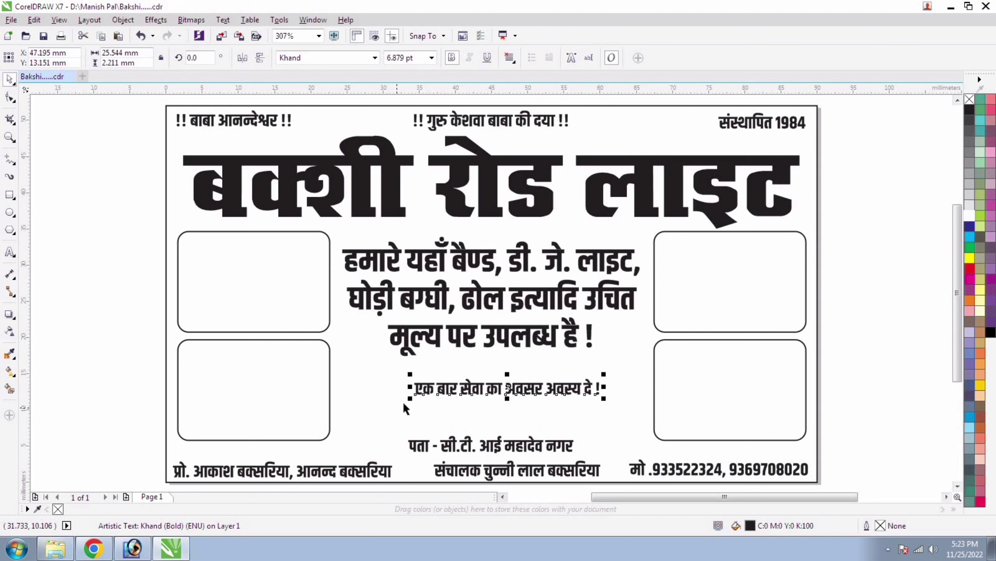
left_click_drag(363, 422, 352, 442)
left_click(461, 420, "shift")
key("c")
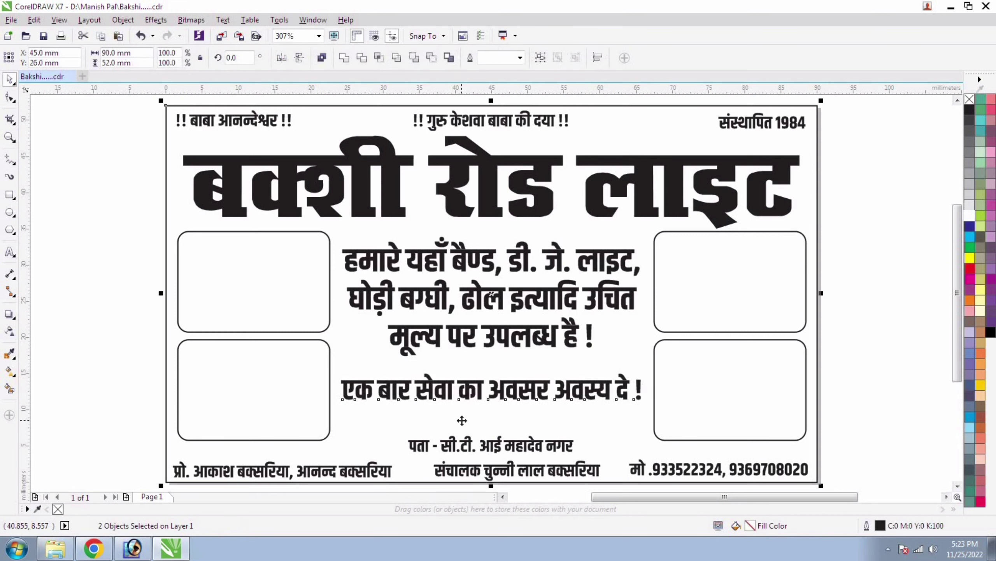
left_click(462, 420, "shift")
left_click_drag(491, 403, 491, 415)
Step: Draw a rectangle about 58 by 6 mm around the line "एक बार सेवा का अवसर अवस्य दे !"
left_click(9, 195)
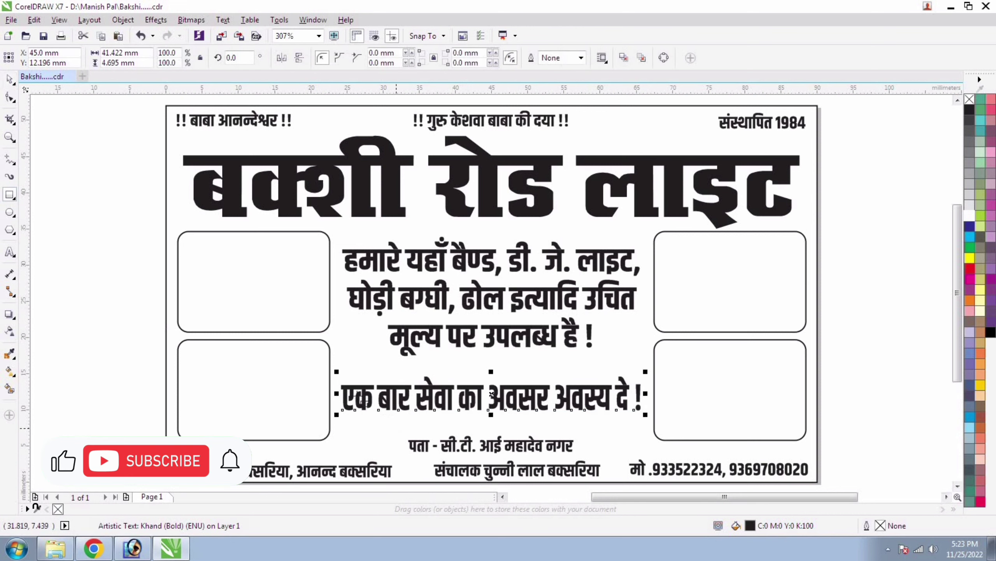
mouse_move(301, 375)
left_mouse_down()
mouse_move(719, 426)
mouse_move(748, 420)
mouse_move(726, 419)
left_mouse_up()
left_click(9, 79)
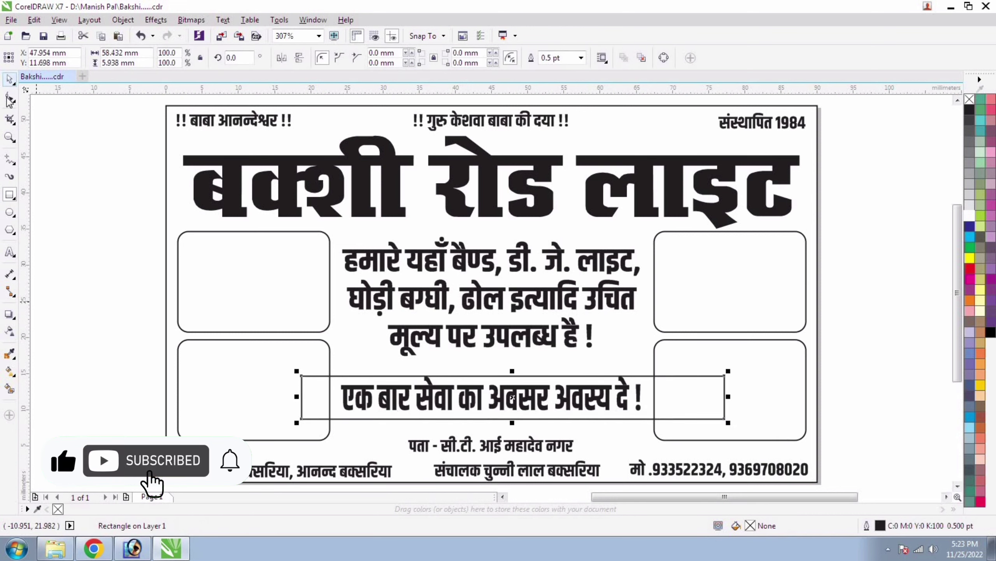
left_click(213, 374, "shift")
key("c")
key("ctrl+z")
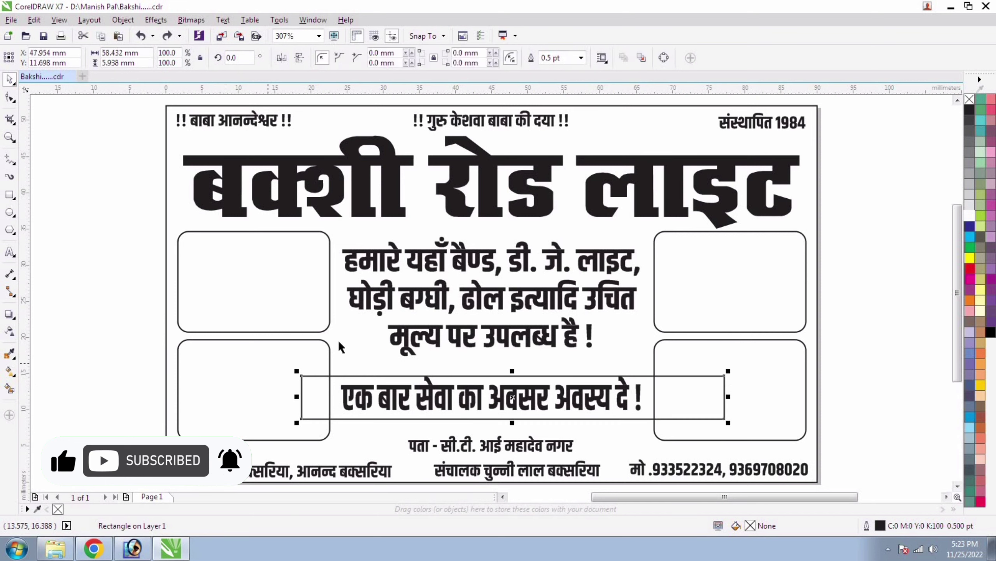
Step: Centre the rectangle around "एक बार सेवा का अवसर अवस्य दे !" horizontally on the card and nudge it up towards the services text
left_click(339, 340, "shift")
key("c")
left_click(558, 386)
key("Up")
key("Up")
key("Up")
key("Up")
key("Up")
key("Up")
key("Up")
key("Up")
key("Up")
key("Up")
key("Up")
key("Up")
key("Up")
key("Up")
key("Up")
key("Up")
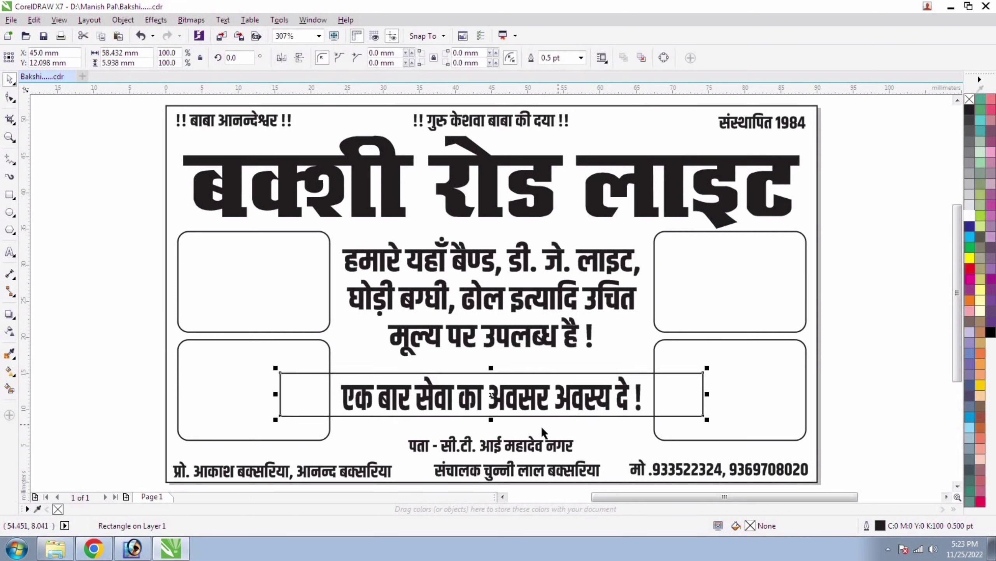
Step: Align the line "एक बार सेवा का अवसर अवस्य दे !" to the vertical centre of its rectangle
left_click(93, 294)
key("F2")
left_click_drag(142, 316, 769, 478)
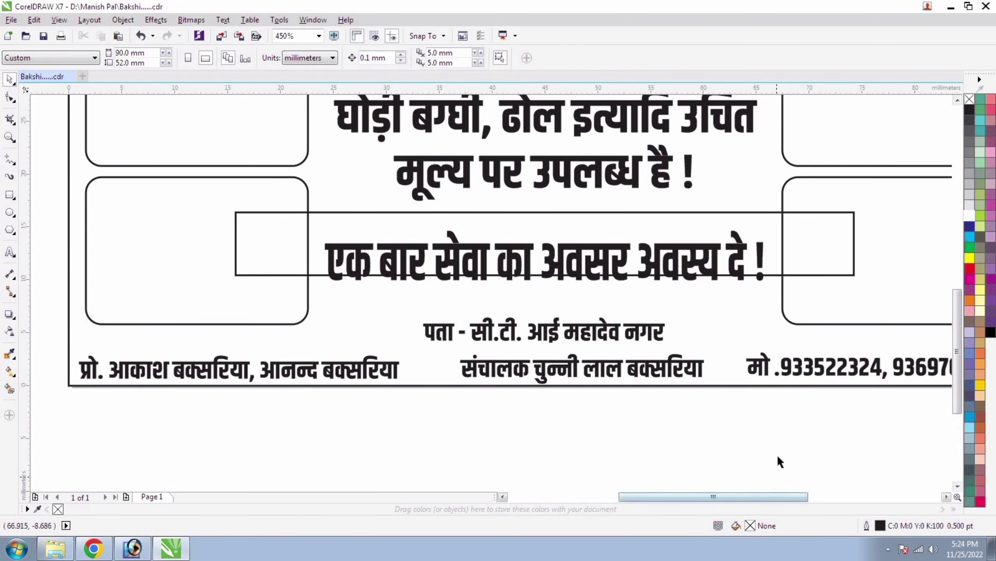
left_click(762, 276)
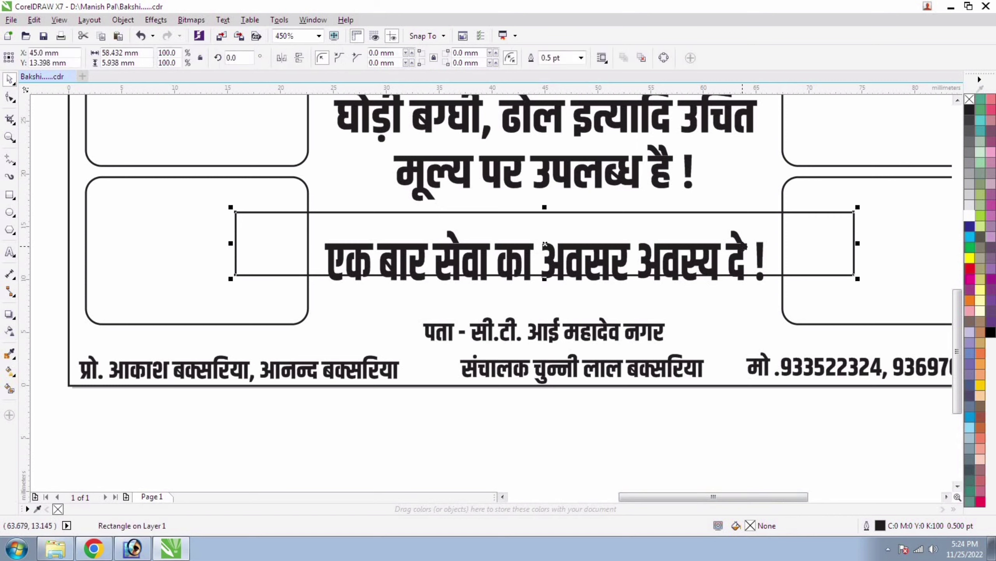
left_click_drag(786, 435, 293, 217)
left_click(391, 329)
left_click(362, 254)
left_click(268, 244, "shift")
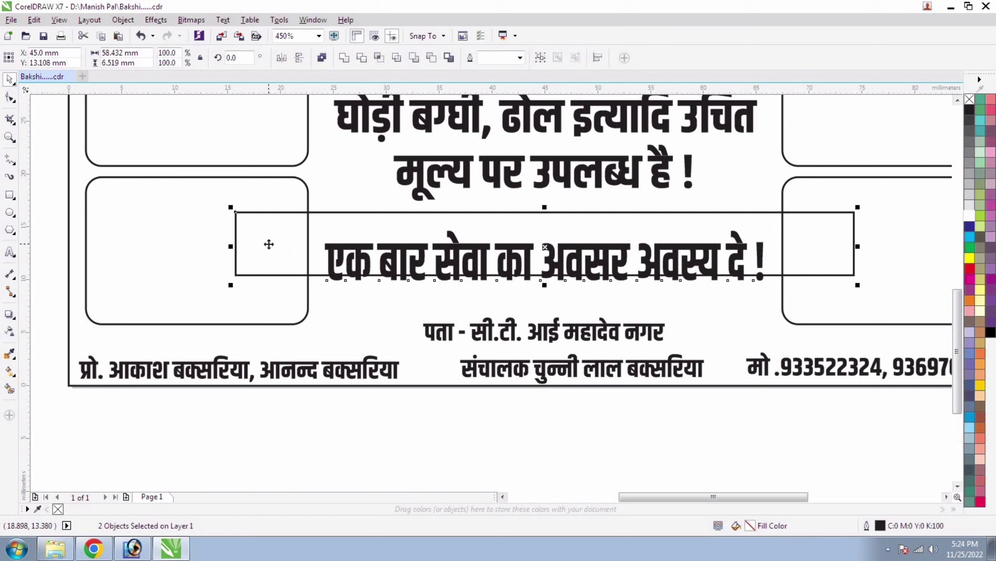
key("e")
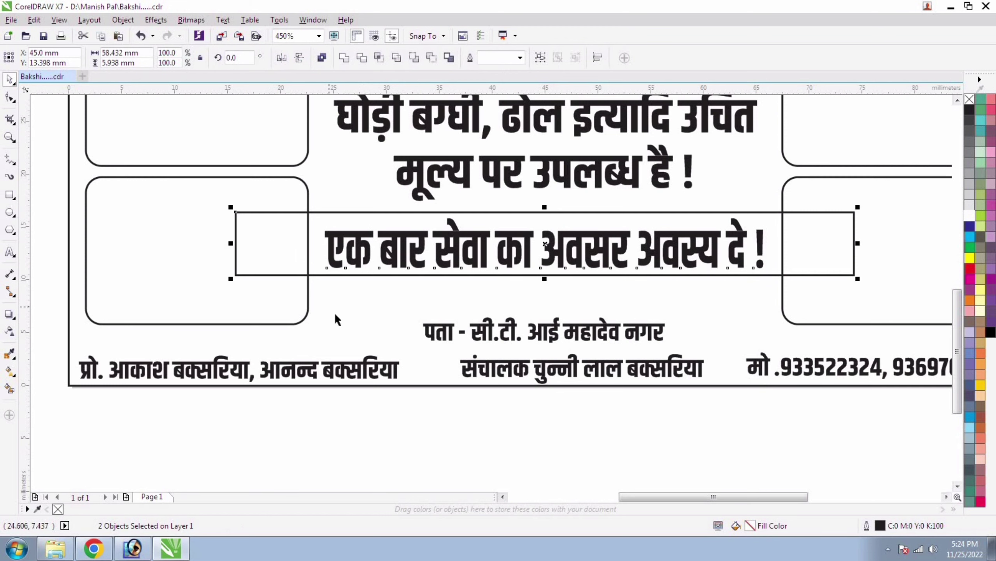
Step: Nudge the line "एक बार सेवा का अवसर अवस्य दे !" and its rectangle slightly up together
left_click(427, 425)
left_click(742, 248)
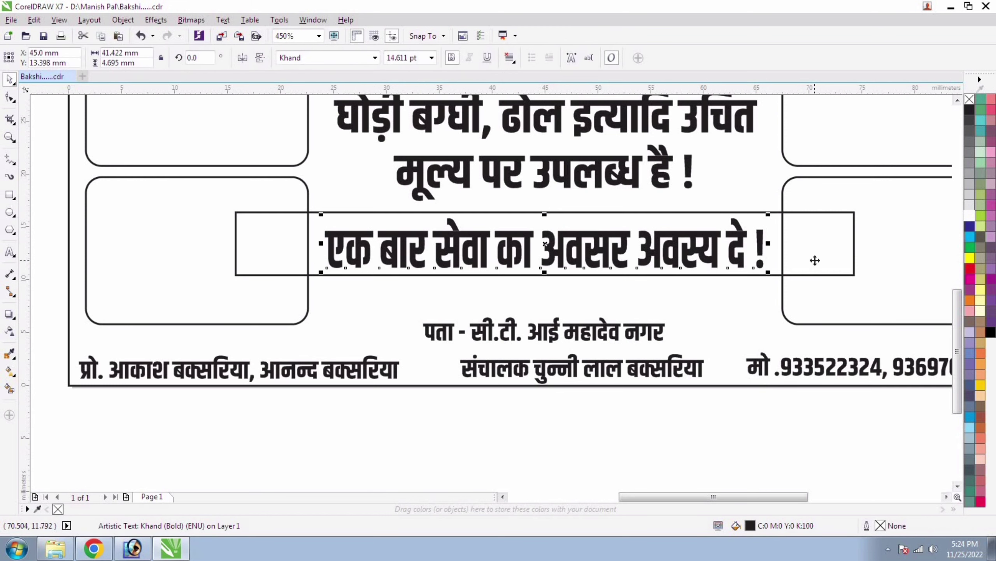
left_click(814, 275, "shift")
scroll(719, 312, "left", 5)
left_click(479, 316)
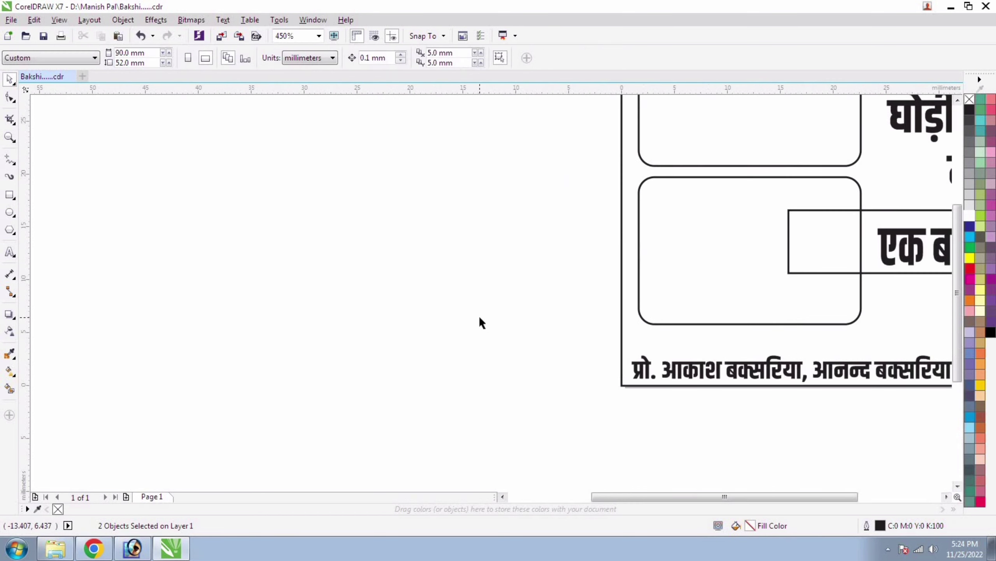
Step: Copy the slogan rectangle just below itself, narrow the copy to about 43 mm and round its ends fully
key("shift+F4")
left_click_drag(703, 370, 648, 442)
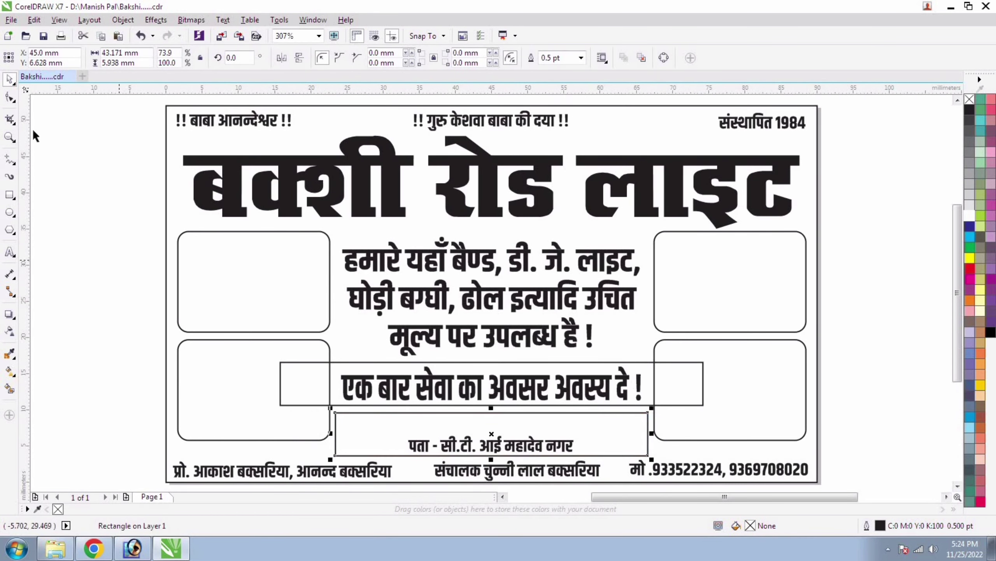
left_click_drag(336, 415, 357, 416)
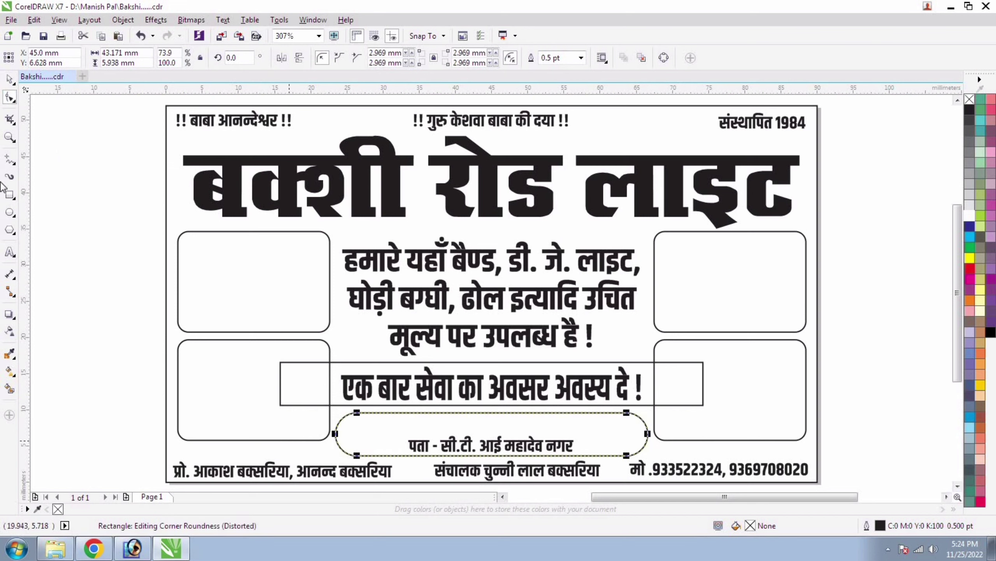
left_click(10, 81)
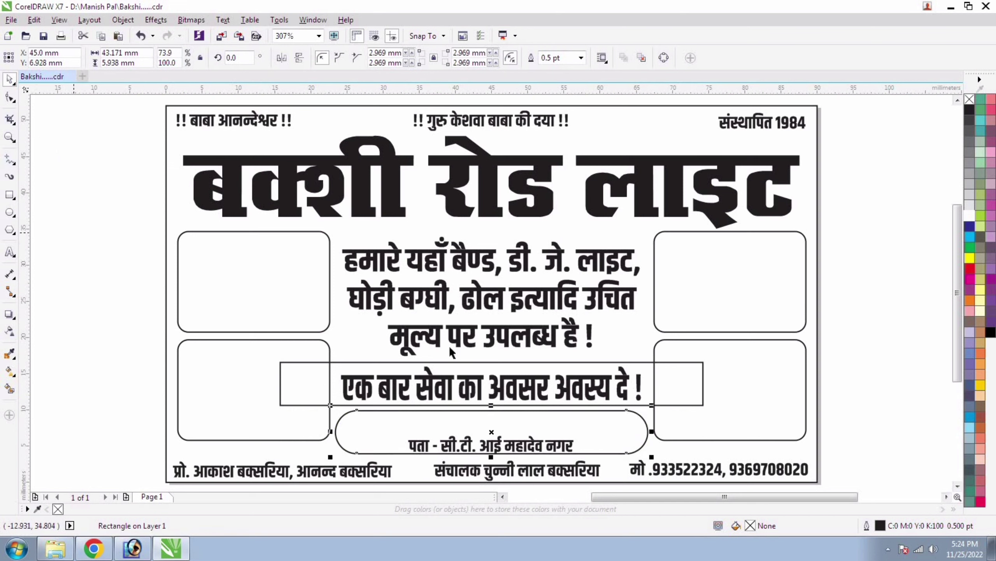
Step: Nudge the slogan rectangle and the rounded rectangle slightly up, and raise the three-line services text slightly towards the heading
left_click(669, 390, "shift")
key("Up")
left_click(490, 296)
key("Up")
key("Up")
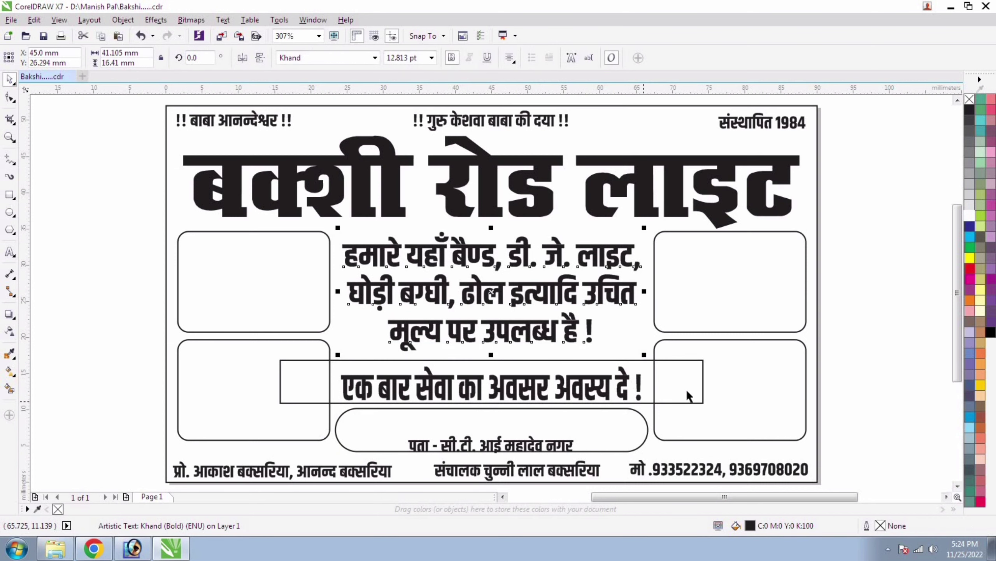
Step: Nudge the slogan rectangle and the rounded rectangle further up together, close beneath the services text
left_click(686, 392)
left_click(616, 431, "shift")
key("Up")
key("Up")
key("Up")
key("Up")
key("Up")
key("Up")
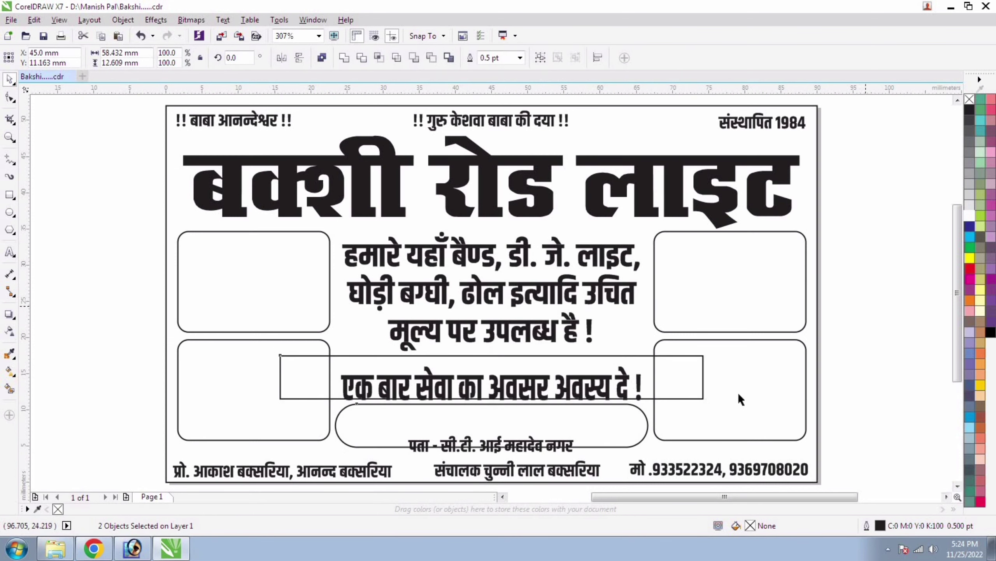
Step: Centre the line "एक बार सेवा का अवसर अवस्य दे !" vertically in the raised rectangle and widen it to about 42 mm
key("Escape")
left_click(615, 379)
left_click(665, 371, "shift")
key("e")
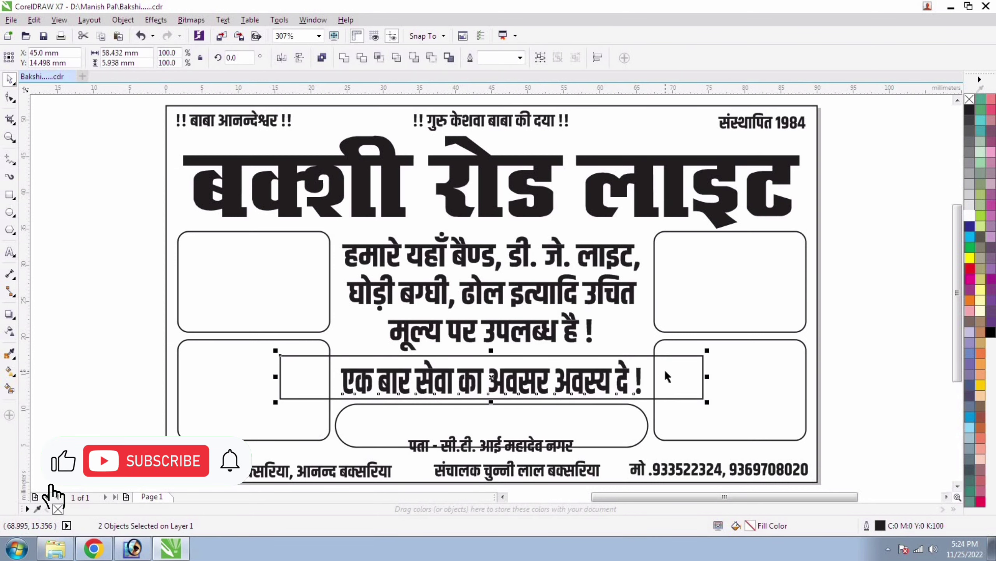
left_click(650, 381)
Step: Give the slogan rectangle a red fill and a red outline
left_click(675, 376)
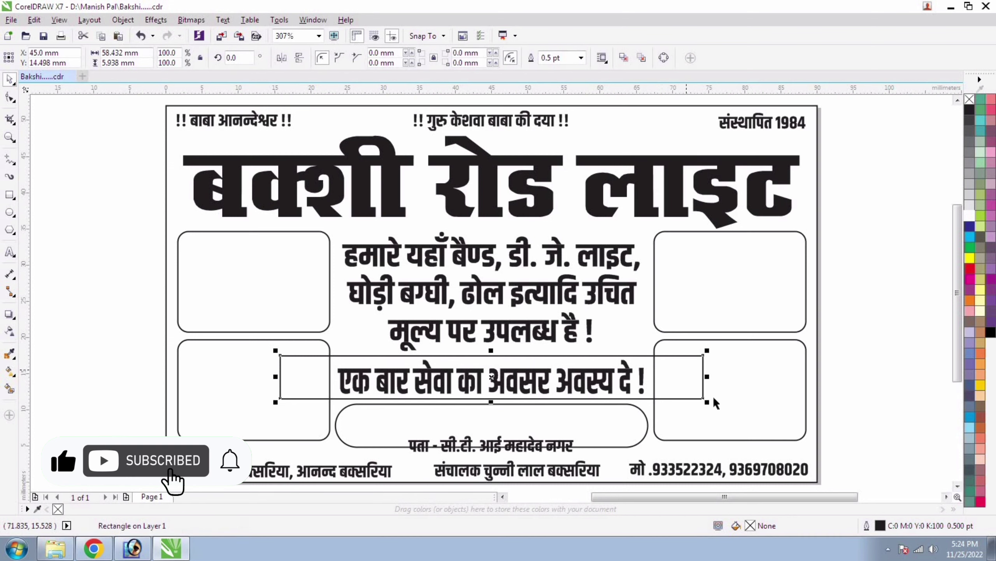
left_click(970, 271)
right_click(970, 271)
Step: Give all four rounded photo boxes a red fill and a red outline
left_click(738, 417)
left_click(734, 298, "shift")
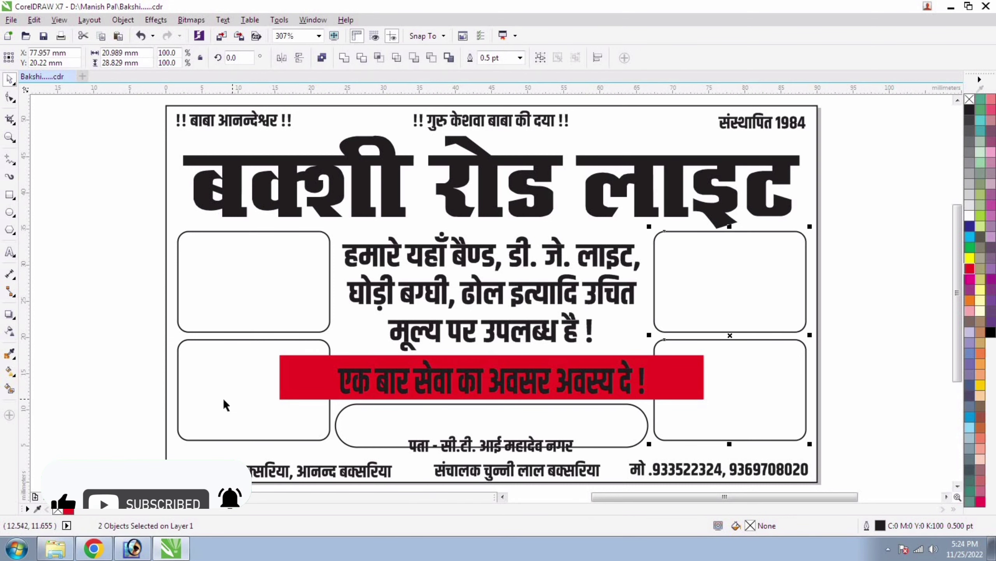
left_click(223, 399, "shift")
left_click(243, 290, "shift")
left_click(971, 269)
right_click(971, 269)
left_click(842, 270)
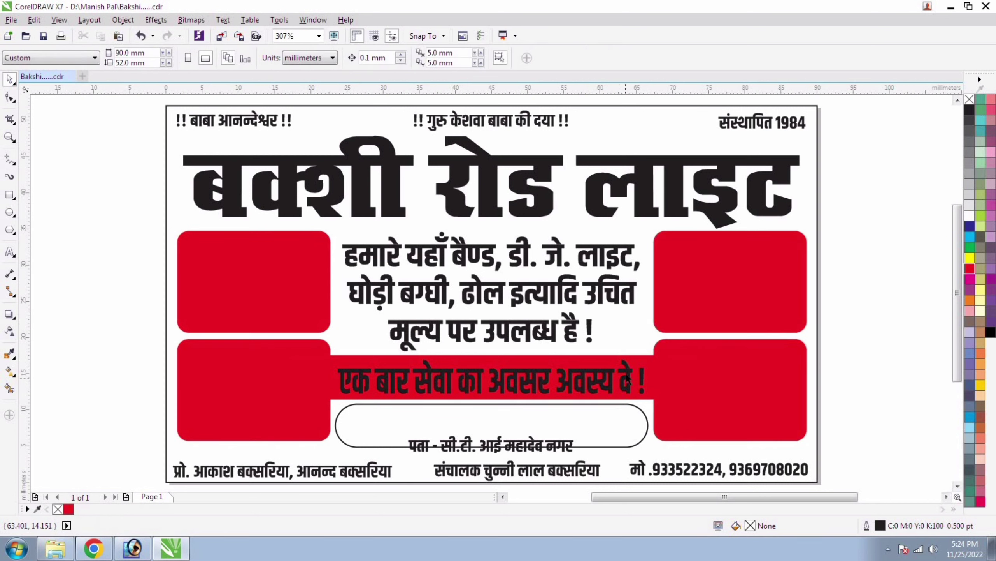
Step: Nudge the line "एक बार सेवा का अवसर अवस्य दे !" slightly up within the red band
left_click(627, 377)
key("Up")
left_click(681, 381)
left_click(711, 396, "shift")
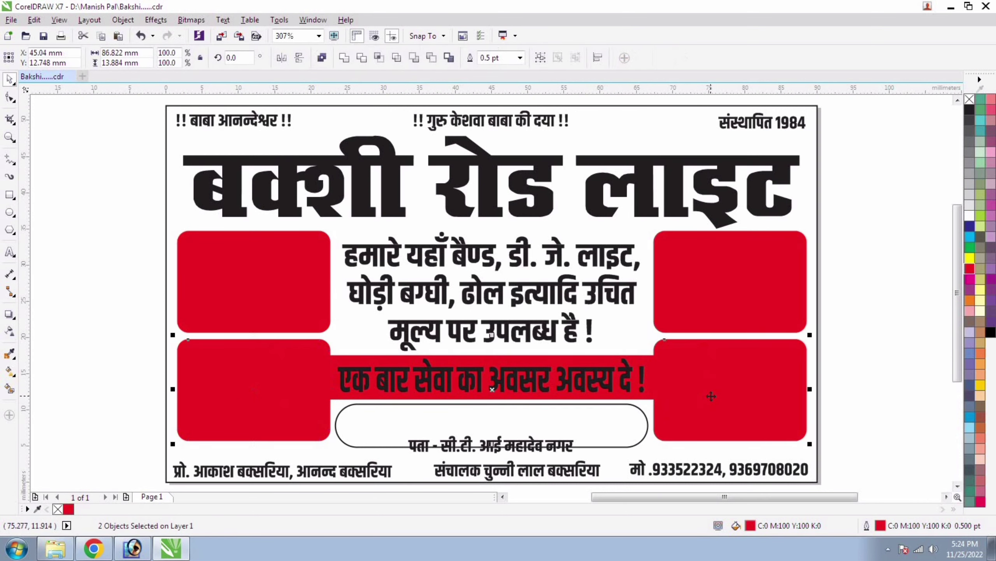
left_click(860, 359)
Step: Reduce the height of the line on the red band to about 3.9 mm and colour it yellow
left_click(510, 371)
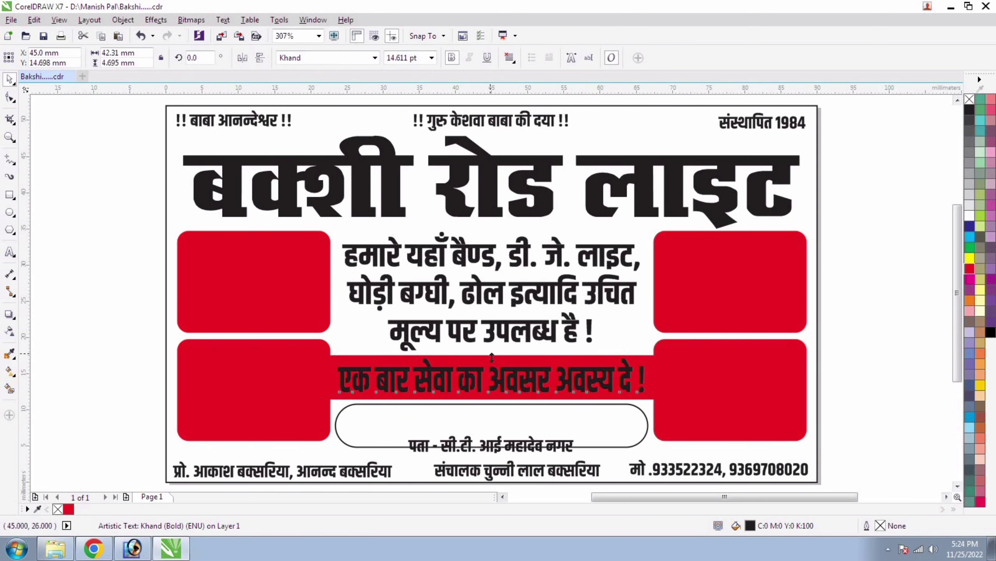
left_click_drag(492, 358, 492, 363)
left_click(969, 258)
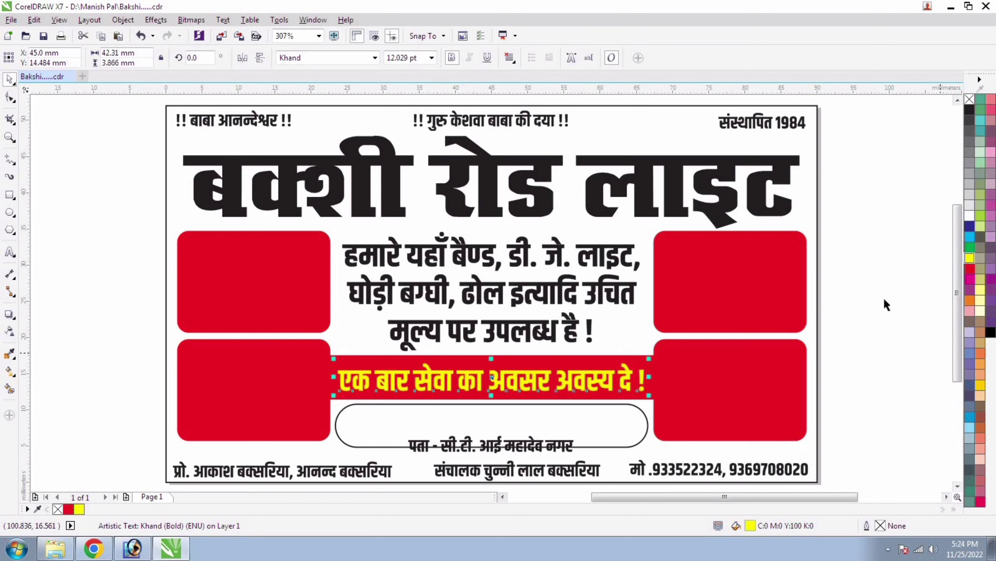
left_click(530, 360, "shift")
left_click(531, 361, "shift")
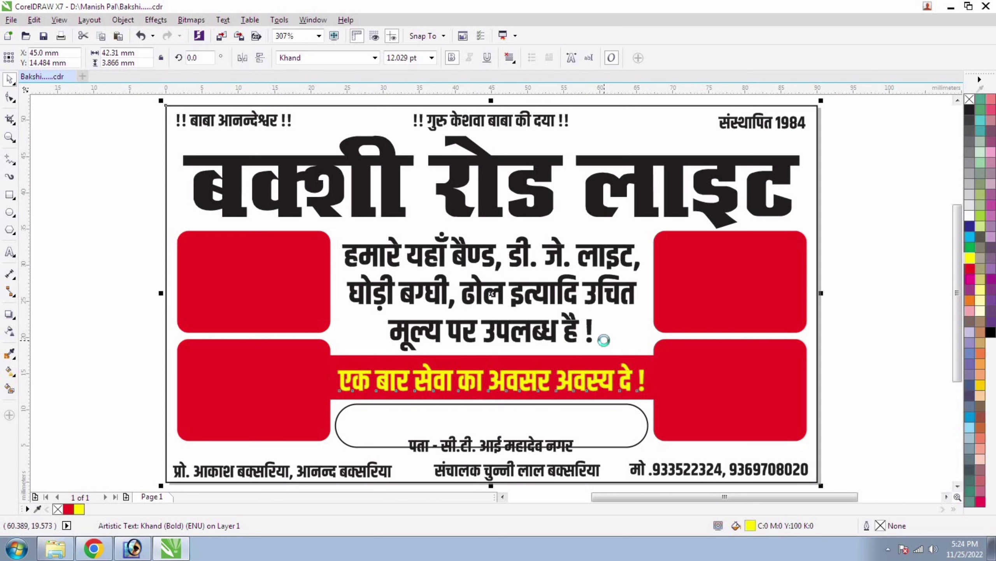
left_click(774, 280)
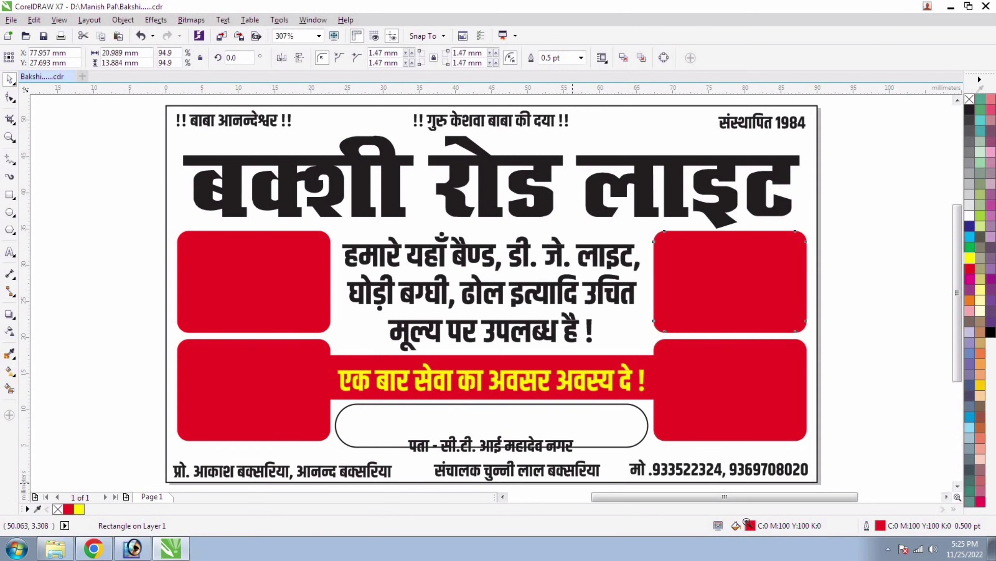
Step: Centre the address line vertically in the rounded rectangle and enlarge it to about 39 by 4 mm
left_click_drag(747, 521, 752, 496)
left_click(387, 314)
left_click(322, 271, "shift")
key("e")
left_click(305, 268, "shift")
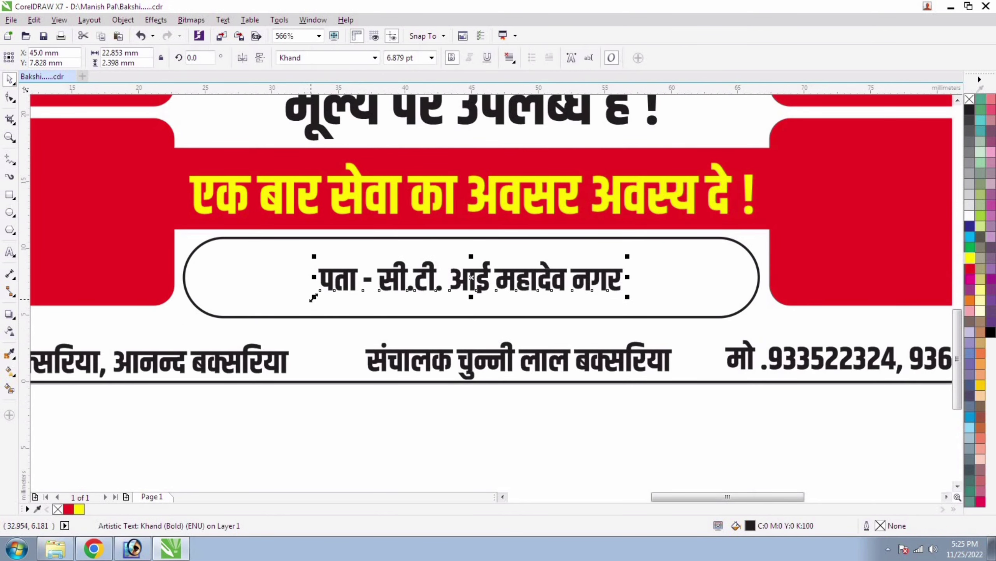
left_click_drag(314, 297, 208, 309)
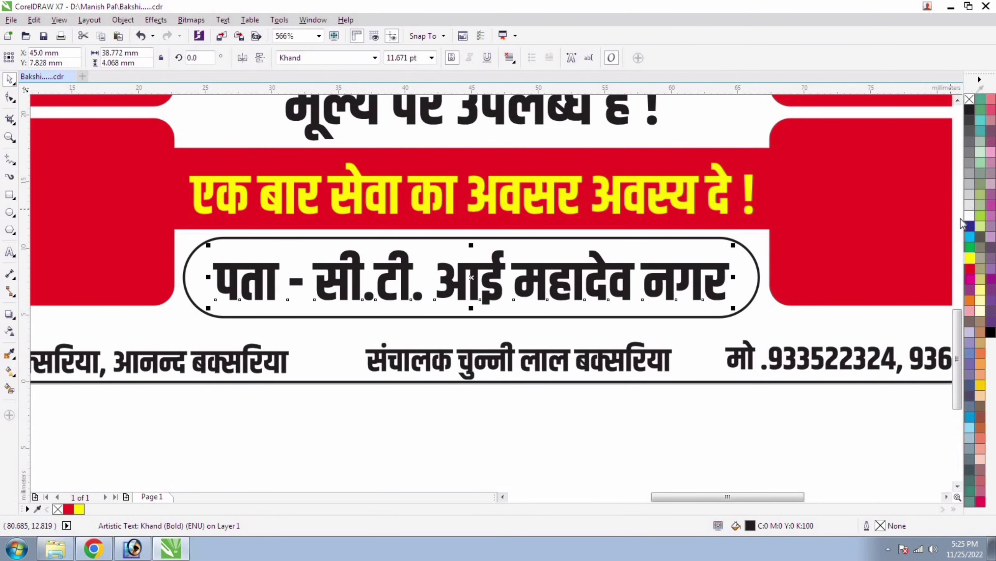
Step: Fill the rounded rectangle around the address with blue and colour the address and the "संचालक" line blue
left_click(759, 277)
left_click(970, 226)
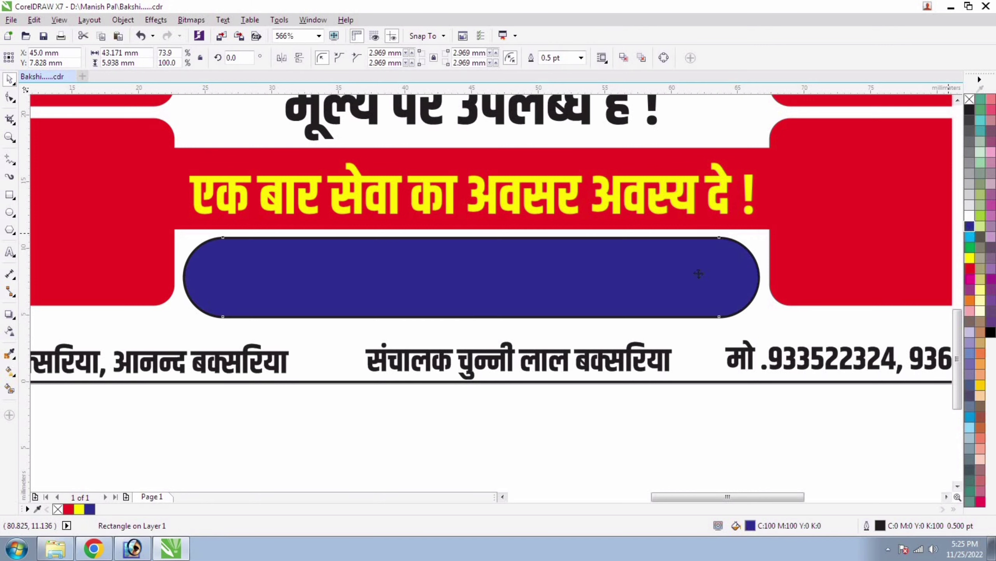
left_click_drag(806, 442, 190, 240)
left_click(970, 226)
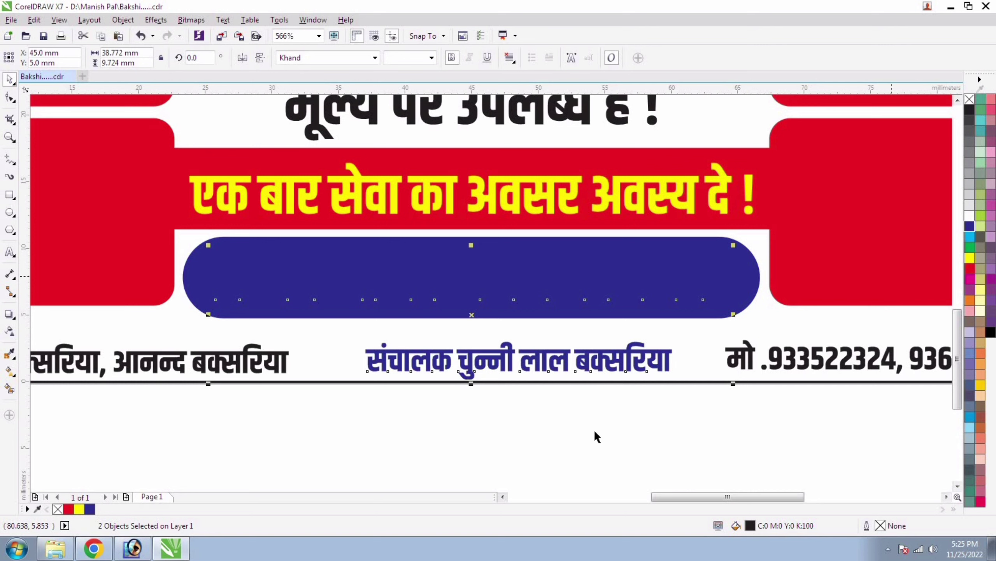
left_click(594, 429)
Step: Colour the address line on the blue shape yellow and nudge it slightly up
key("F4")
left_click(567, 431)
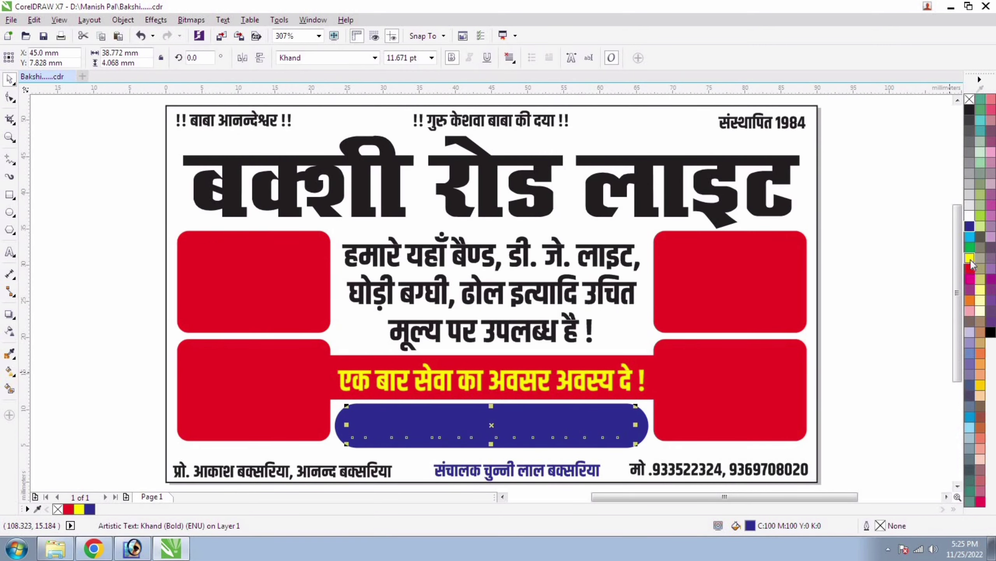
left_click(971, 260)
left_click(819, 247)
left_click(544, 428)
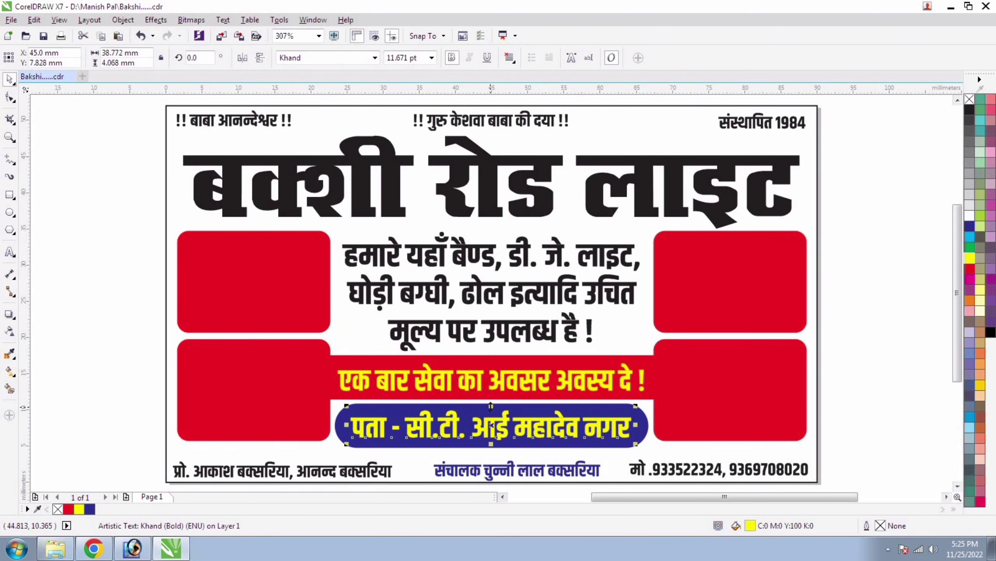
key("Up")
key("Up")
left_click(890, 289)
Step: Nudge the heading "बक्शी रोड लाइट" up, away from the photo boxes
left_click(547, 191)
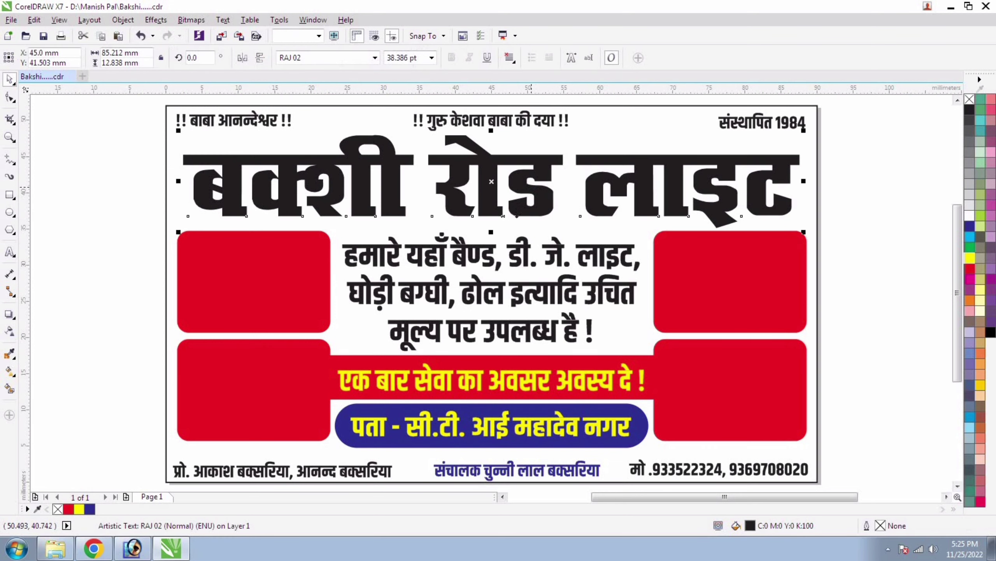
key("Up")
key("Up")
key("Up")
key("Up")
key("Up")
key("Up")
key("Up")
key("Up")
Step: Stretch the heading "बक्शी रोड लाइट" to about 13.5 mm tall and colour it red
left_click_drag(490, 234, 490, 239)
left_click(969, 269)
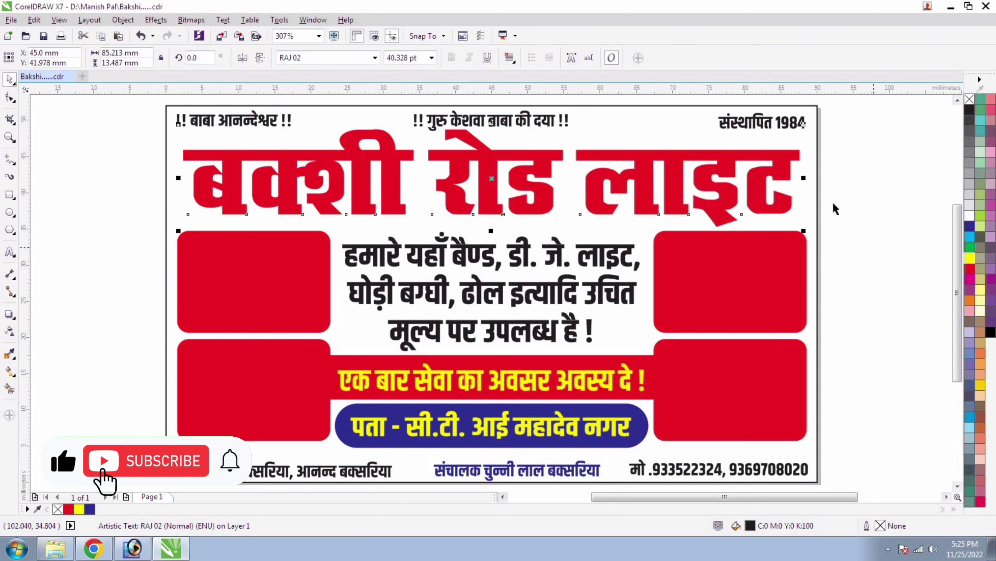
left_click(834, 207)
Step: Colour the three short text lines along the card's upper edge blue
left_click(511, 119)
left_click(256, 119, "shift")
left_click(785, 123, "shift")
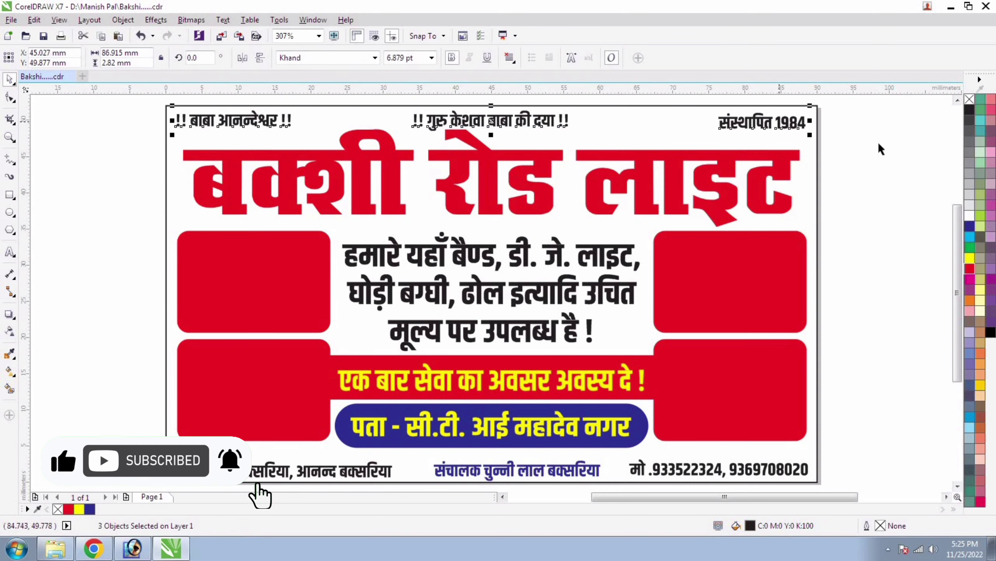
left_click(970, 227)
Step: Give the three short text lines above the heading a 0.5 pt white outline
key("F12")
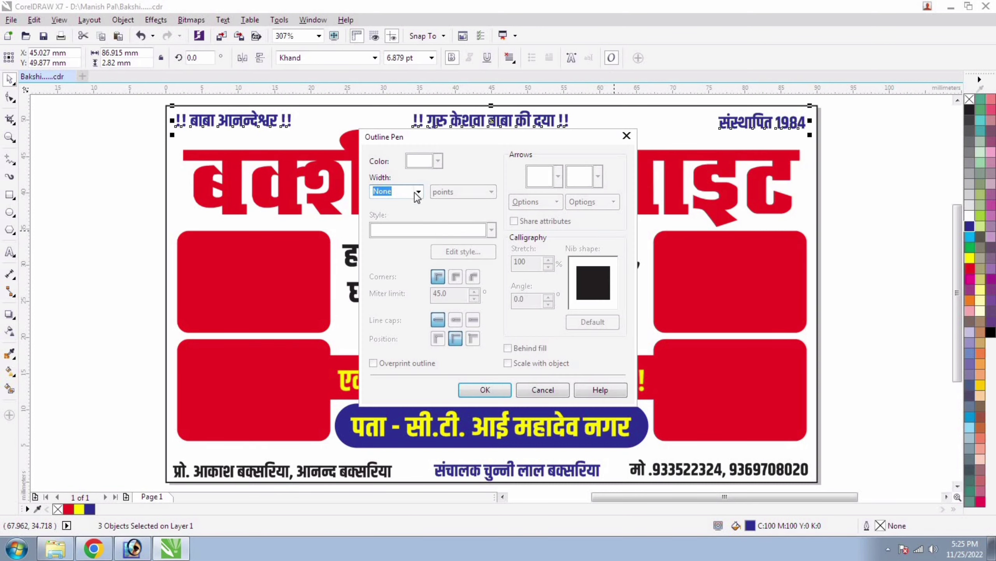
left_click(421, 192)
left_click(389, 225)
left_click(513, 387)
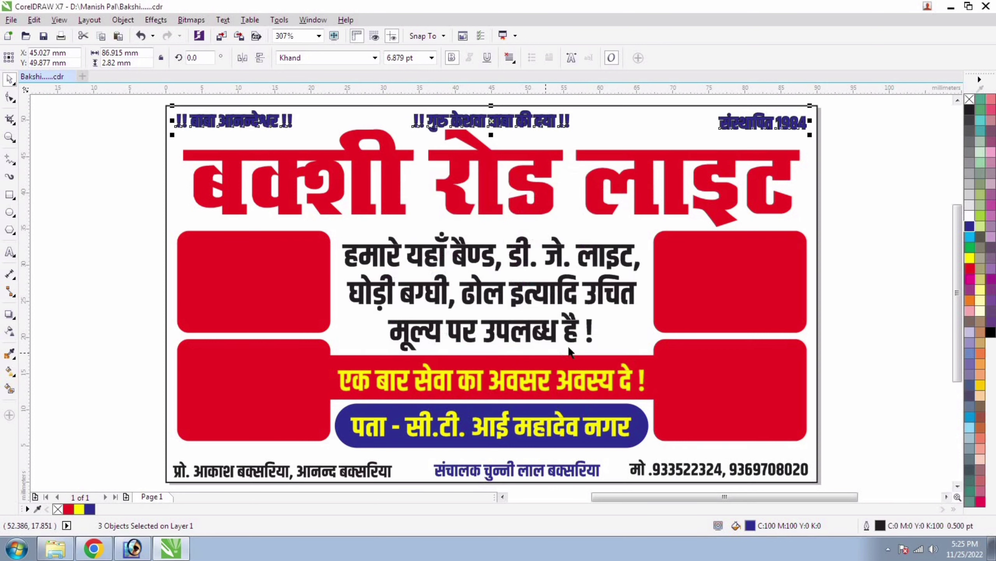
right_click(970, 217)
Step: Change the outline colour of the three short text lines above the heading to yellow
left_click(769, 122)
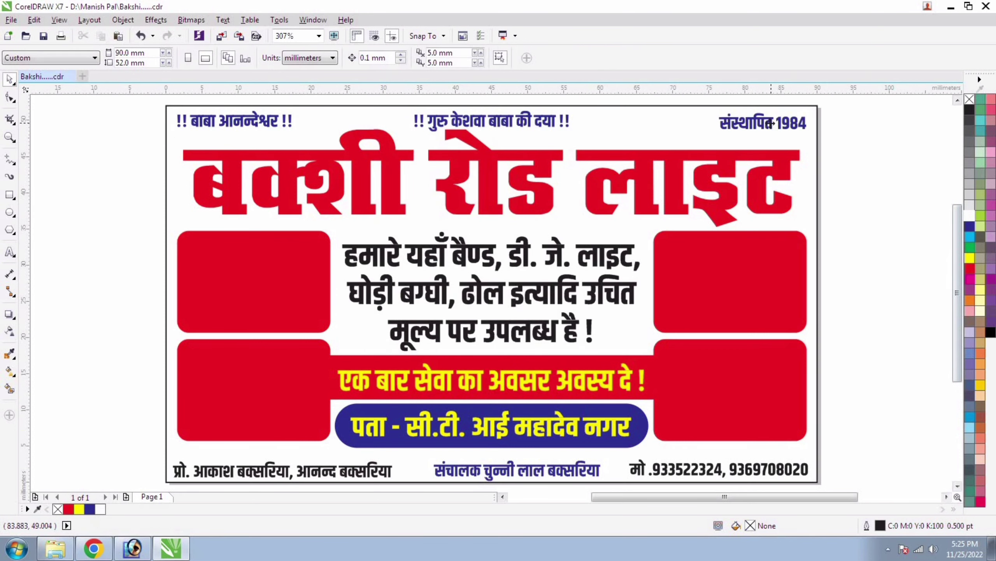
left_click(482, 125, "shift")
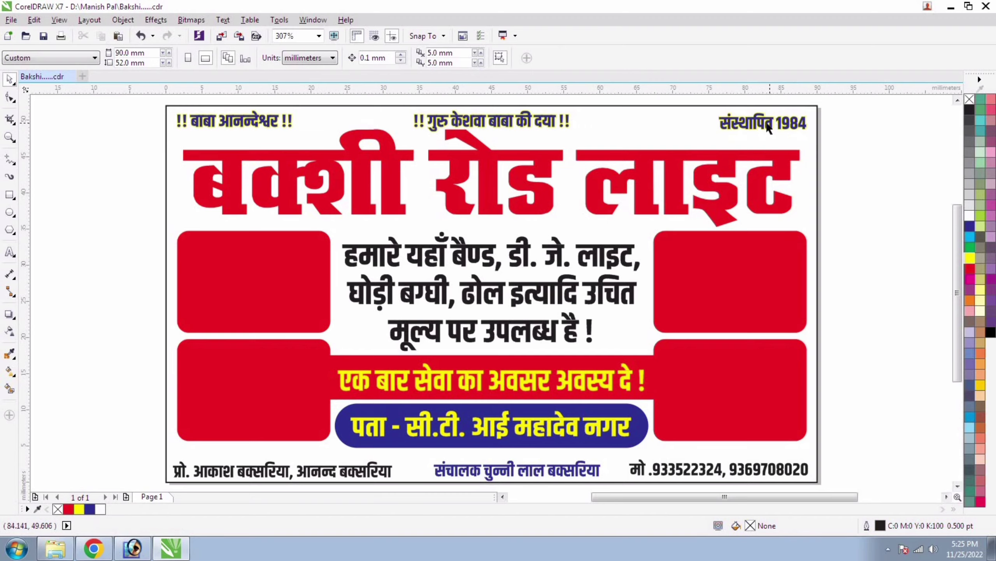
Step: Give the red heading "बक्शी रोड लाइट" a 2 pt yellow outline placed behind its fill
scroll(769, 157, "up", 4)
scroll(768, 155, "down", 4)
left_click(799, 171)
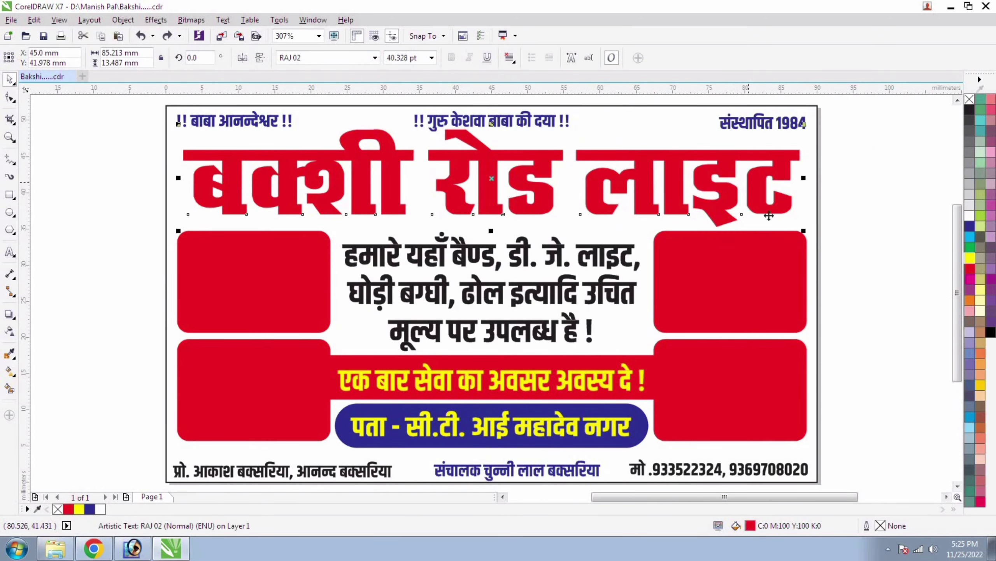
key("F12")
left_click(419, 192)
left_click(392, 299)
left_click(525, 349)
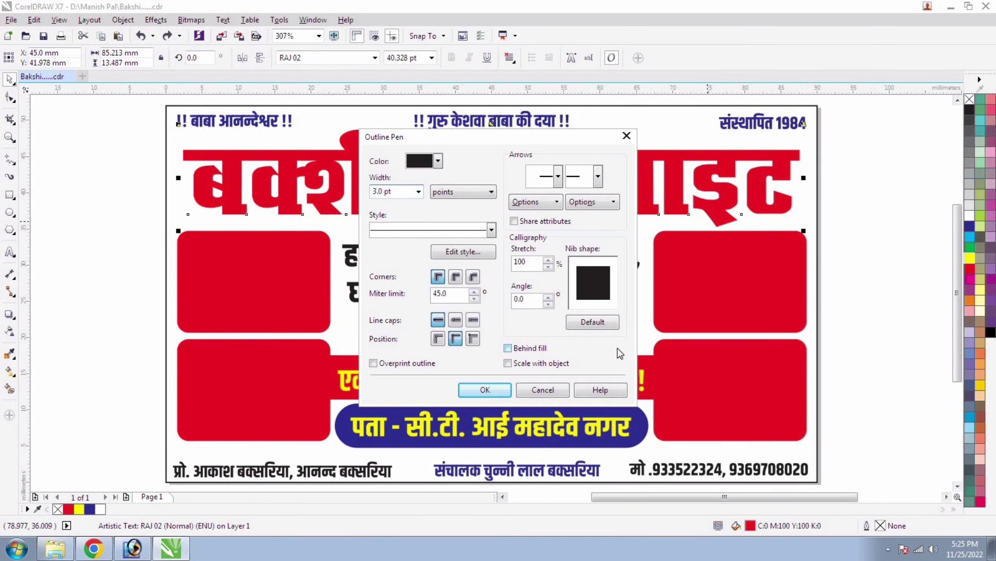
key("Return")
right_click(969, 257)
key("F12")
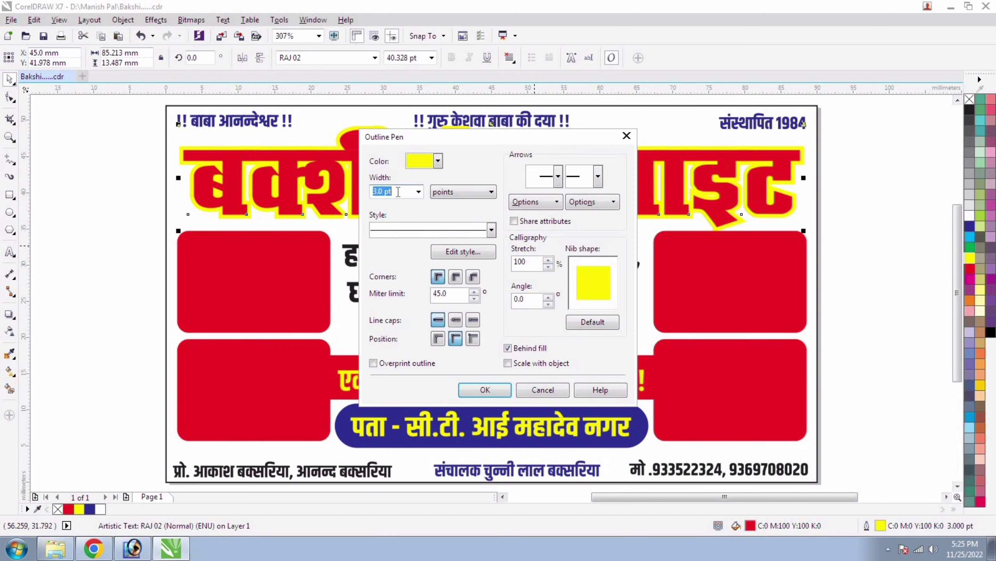
key("Return")
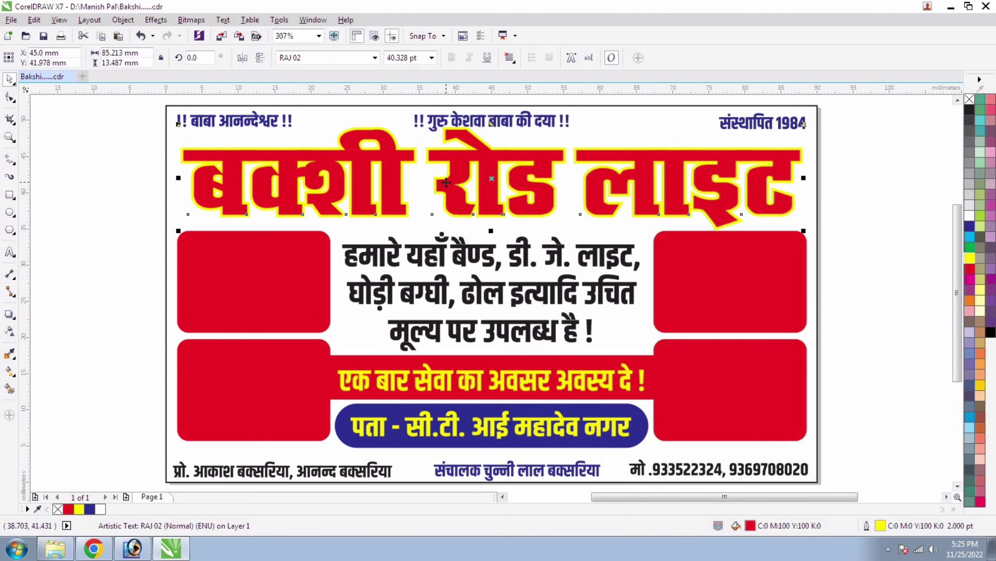
Step: Shift the heading 0.5 mm to the right and 0.3 mm down
key("Down")
key("Down")
key("Down")
key("Right")
key("Right")
key("Right")
key("Right")
key("Right")
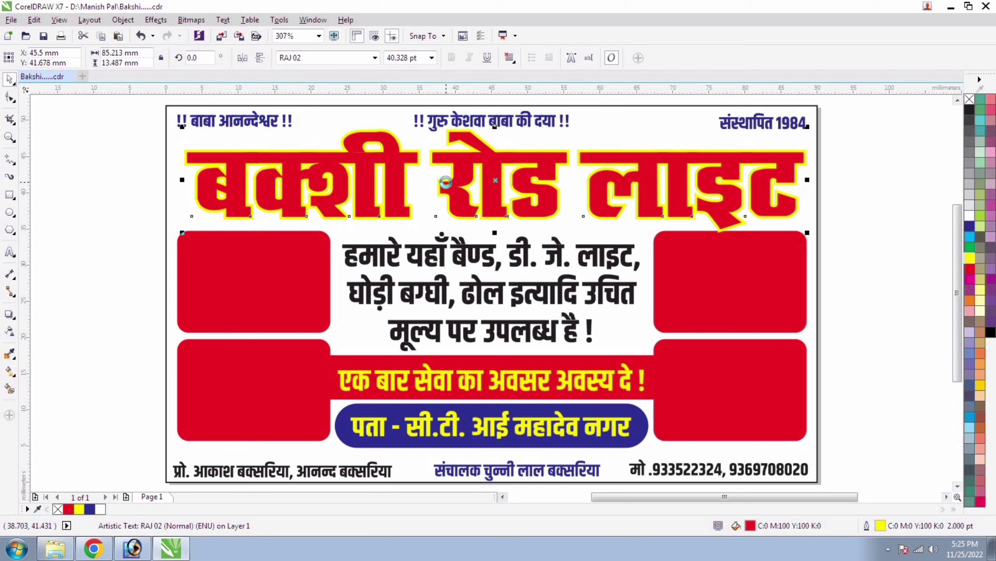
Step: Duplicate the heading and offset the copy 0.5 mm up and 0.5 mm to the left
key("Left")
key("Left")
key("Left")
key("Left")
key("Left")
key("Up")
key("Up")
key("Up")
key("Up")
key("Up")
scroll(606, 227, "up", 3)
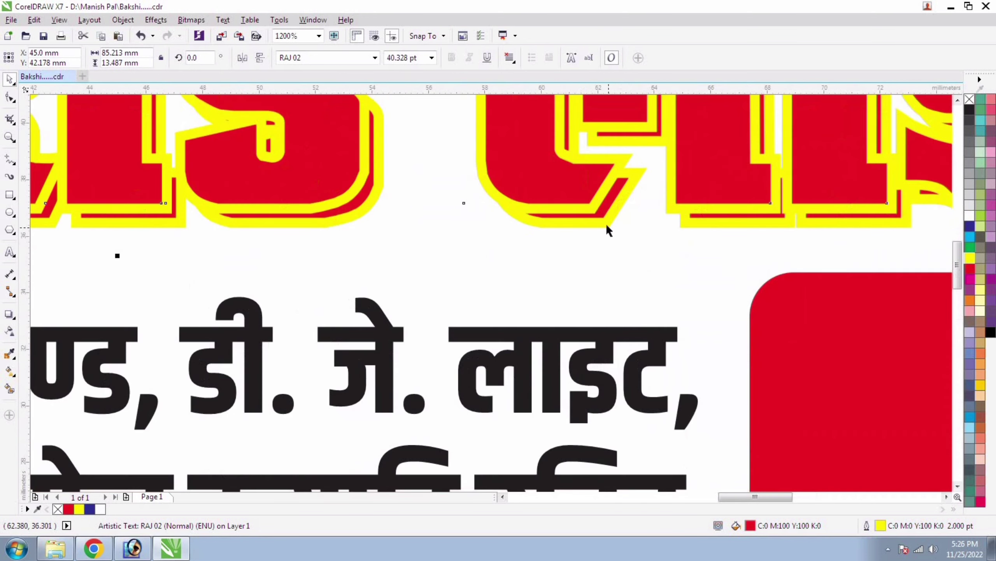
Step: Colour the rear heading copy's fill and outline orange and nudge it 0.1 mm further down and right
key("Right")
key("Right")
key("Right")
key("Right")
key("Right")
key("Down")
key("Down")
key("Down")
key("Down")
key("Down")
left_click(969, 300)
right_click(969, 300)
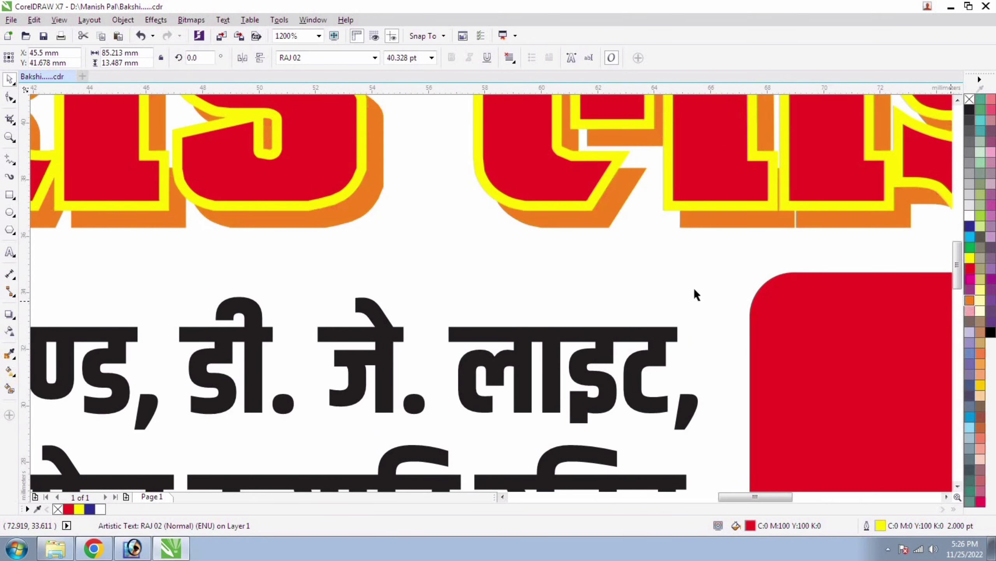
key("Down")
Step: Blend the front heading into the orange rear copy with 20 steps for a 3D edge
left_click(20, 325)
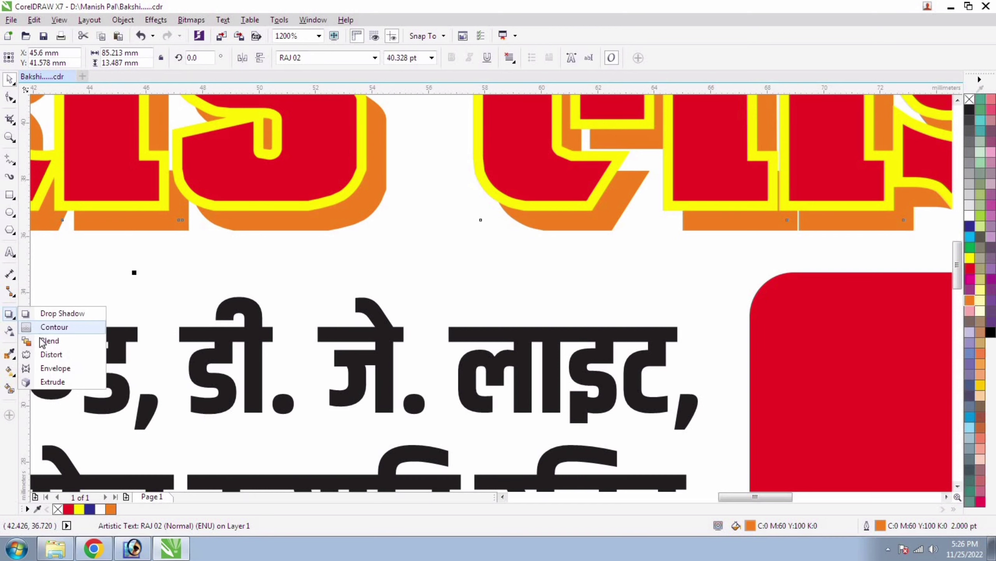
left_click(53, 340)
left_click_drag(219, 184, 149, 222)
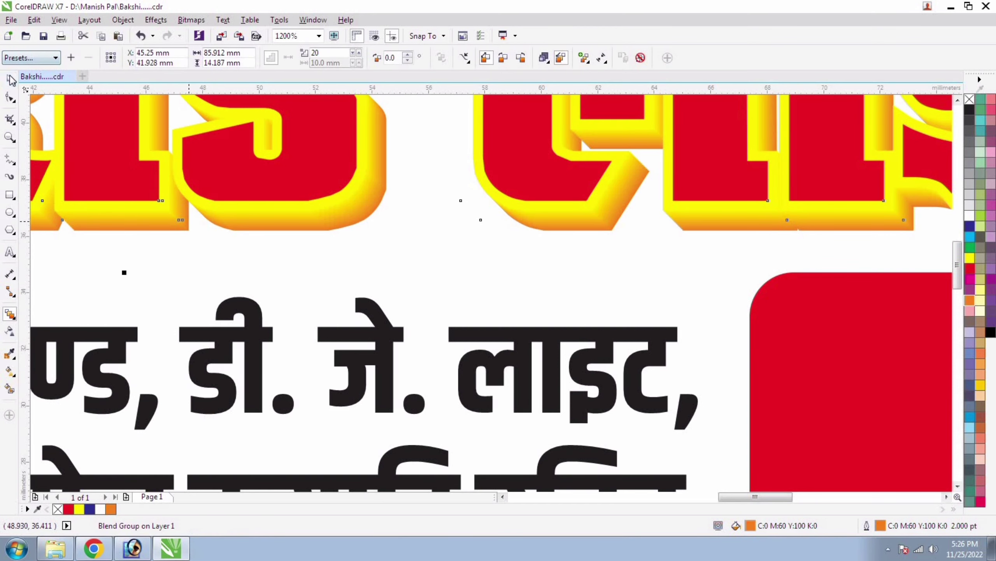
left_click(10, 80)
Step: Set the outline width of the front heading text to 1.3 pt
key("shift+F2")
key("Escape")
left_click(473, 259)
key("F12")
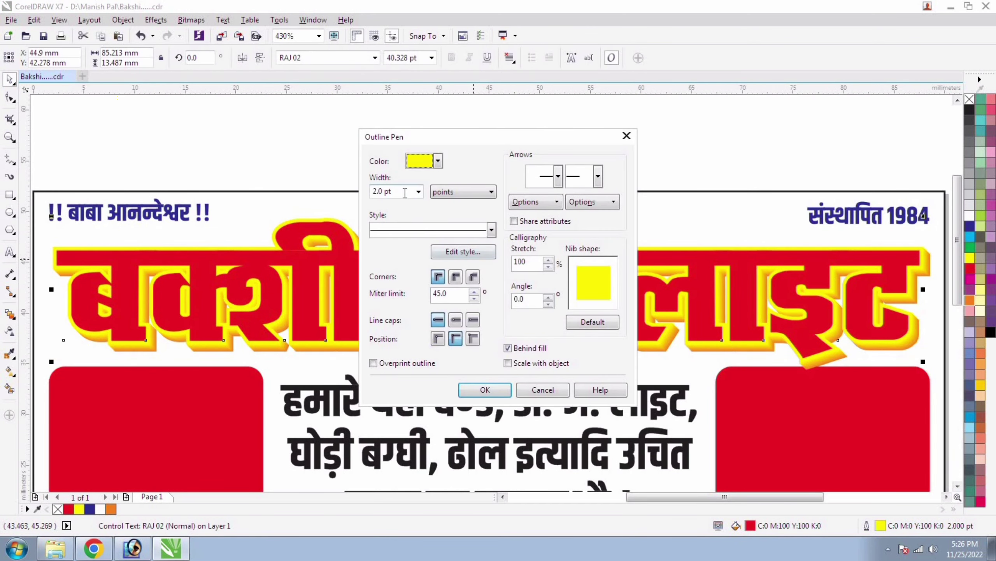
type("1.2")
key("Return")
key("Escape")
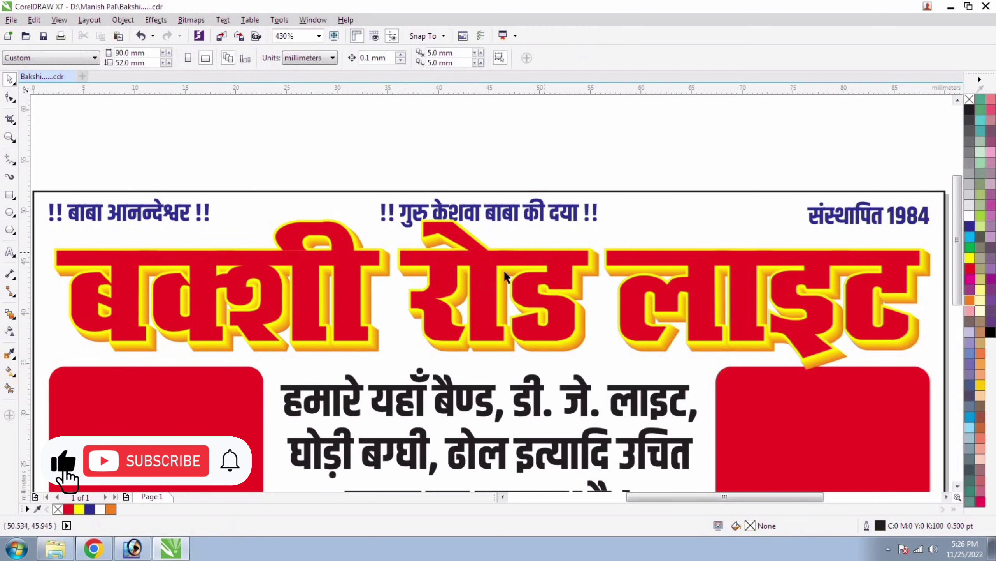
Step: Shift the front heading text 0.2 mm to the left over its blend
left_click(496, 277)
key("Left")
key("Left")
left_click(548, 154)
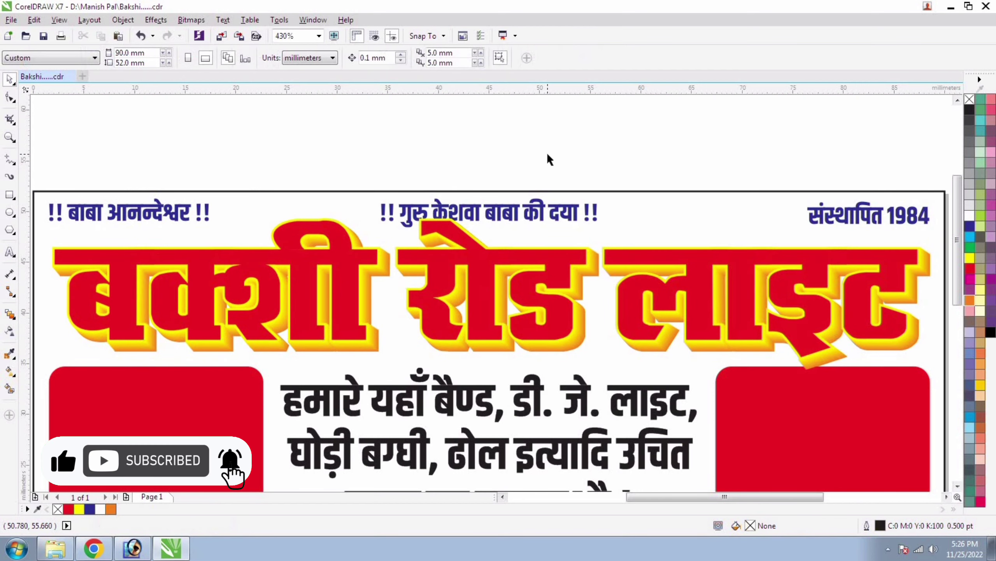
Step: Group the blended heading and centre it horizontally on the card
scroll(547, 153, "down", 2)
key("F4")
left_click_drag(841, 251, 103, 119)
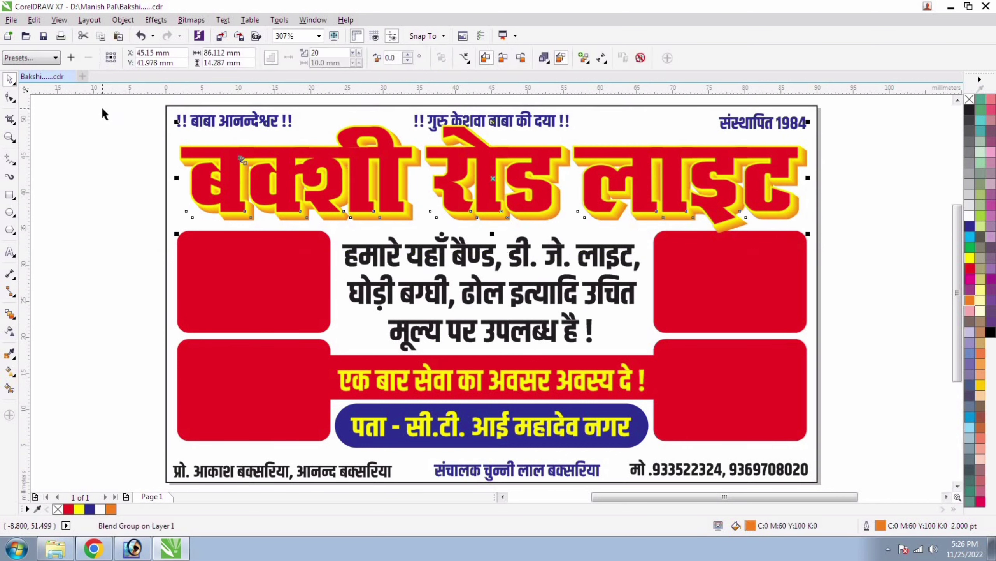
key("ctrl+a")
key("c")
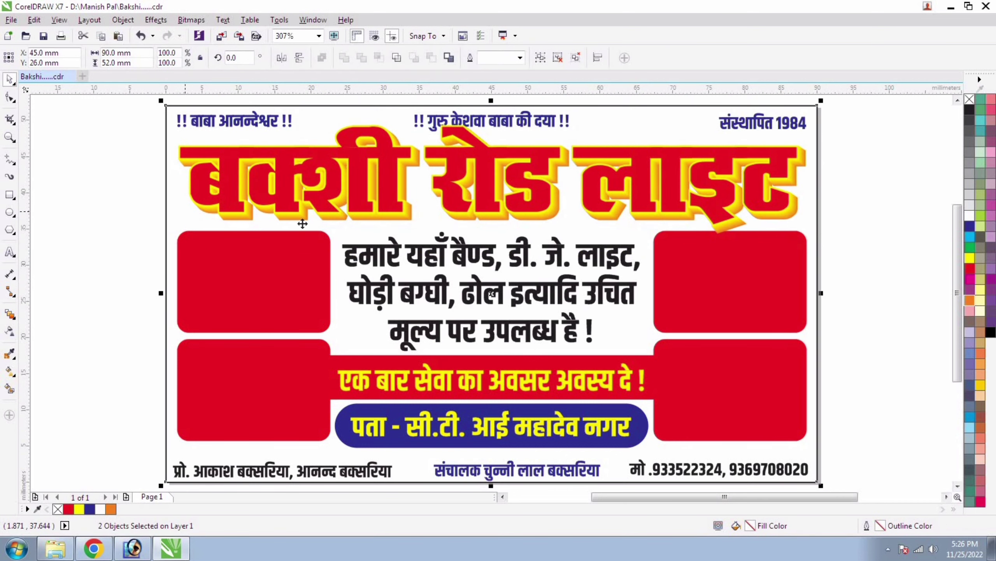
left_click(302, 218, "shift")
left_click(494, 127)
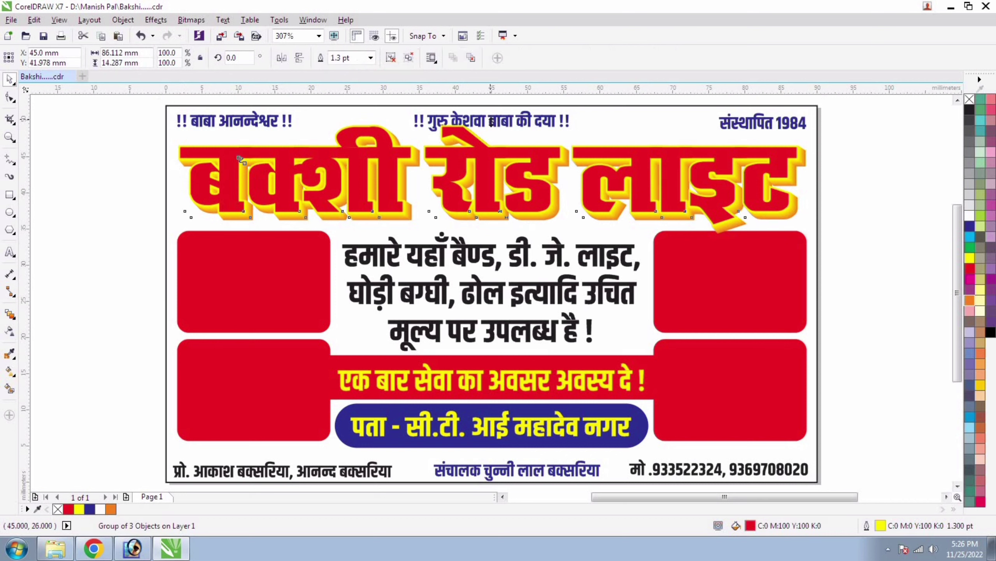
Step: Reduce the heading group's height to about 13.2 mm and nudge it up slightly
left_click_drag(491, 127, 491, 127)
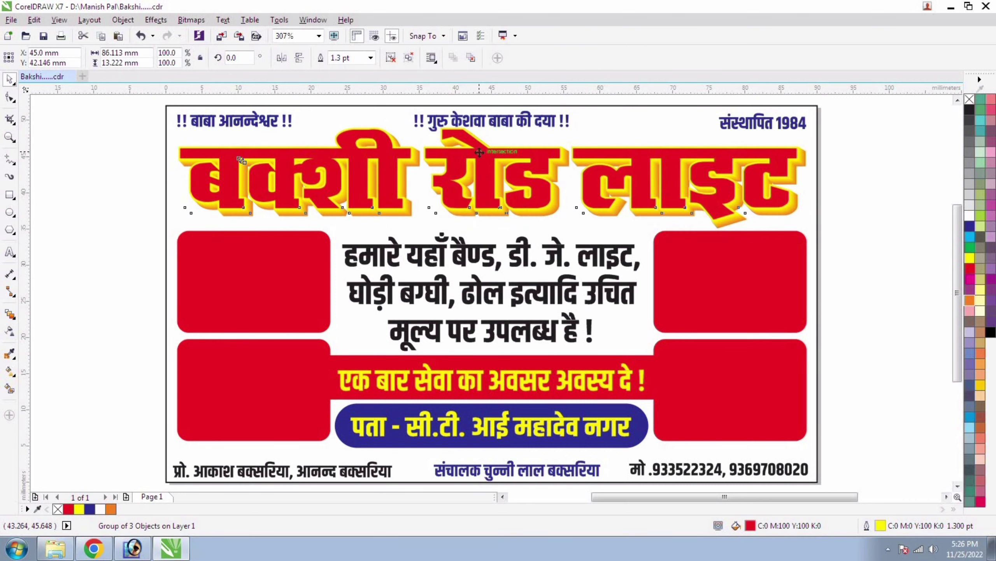
key("Up")
left_click(830, 204)
Step: Align the three short text lines above the heading to the same height and nudge them up
left_click(526, 117)
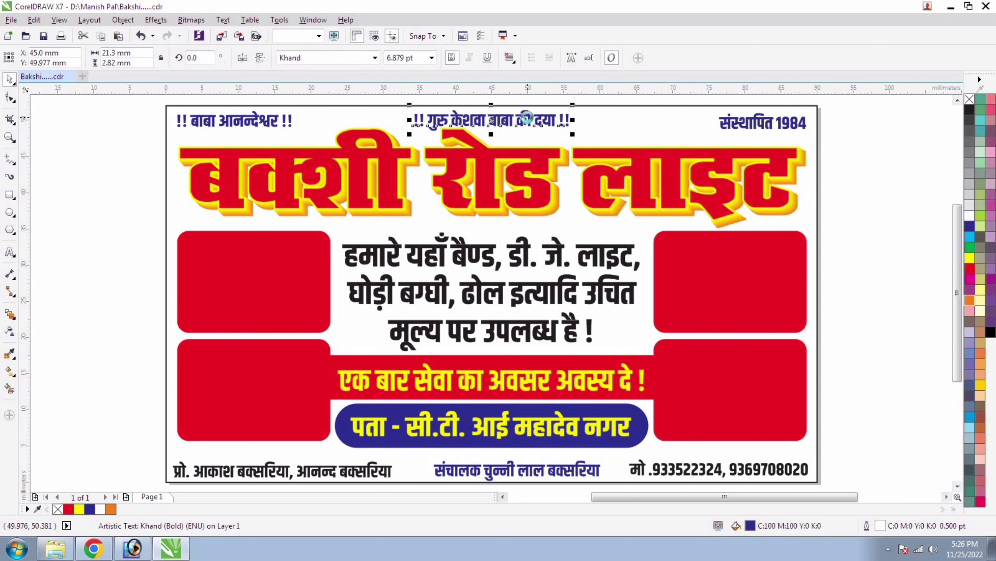
key("Up")
key("Up")
key("Up")
key("Up")
left_click(266, 119, "shift")
key("Down")
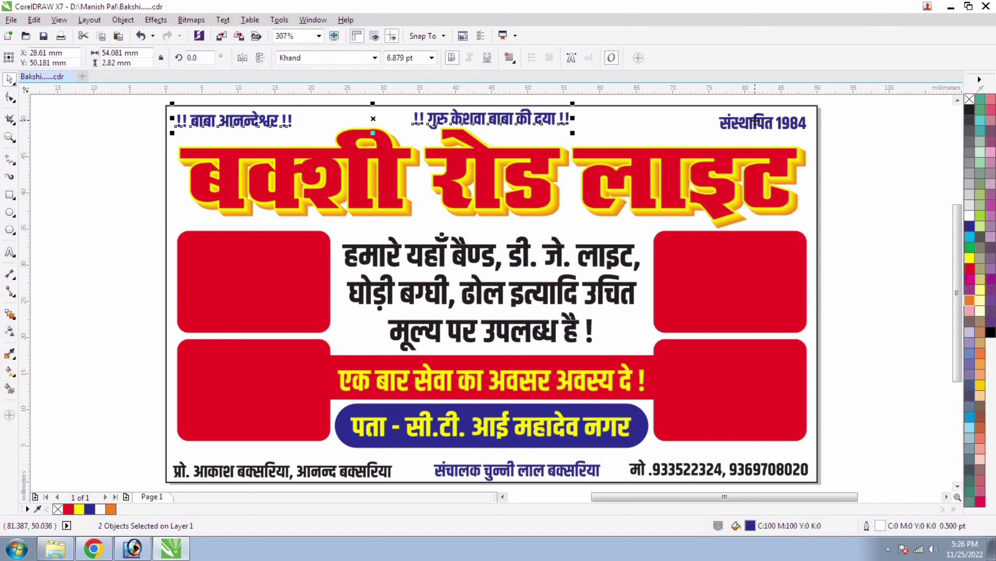
left_click_drag(492, 119, 492, 123)
key("Up")
key("Up")
key("Up")
key("Up")
key("Up")
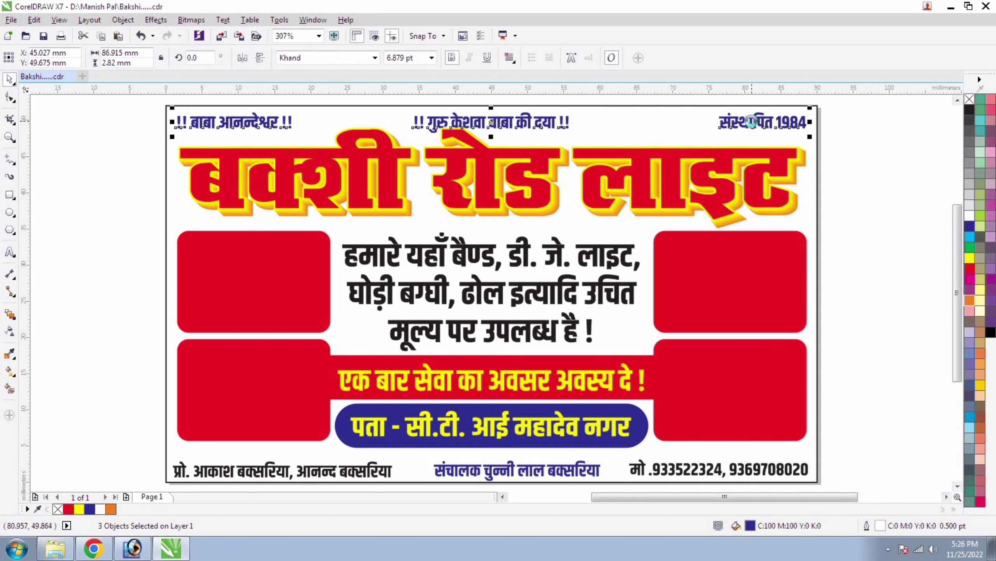
key("Escape")
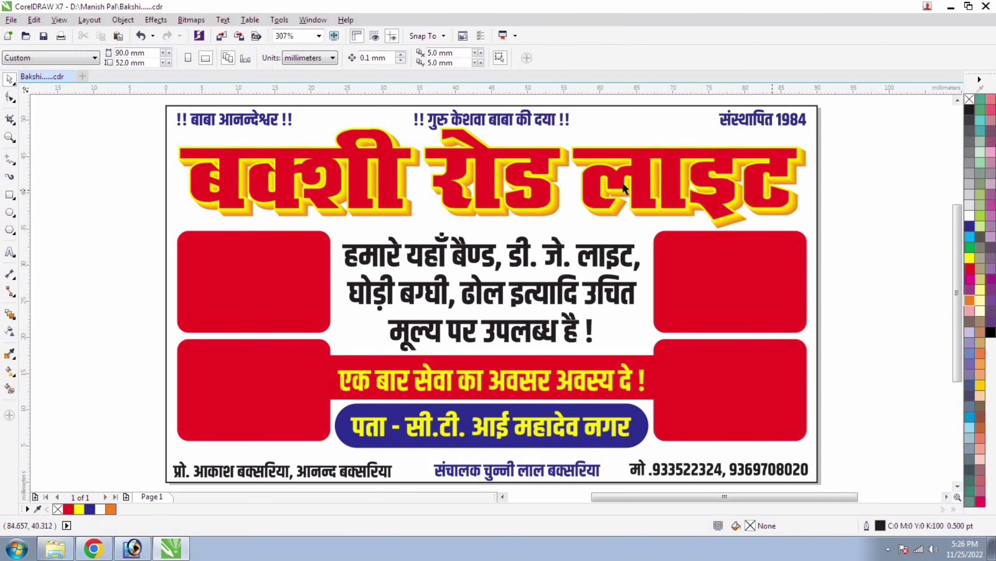
Step: Resize the three-line services text to about 41.3 × 14.8 mm and colour it blue
left_click(513, 257)
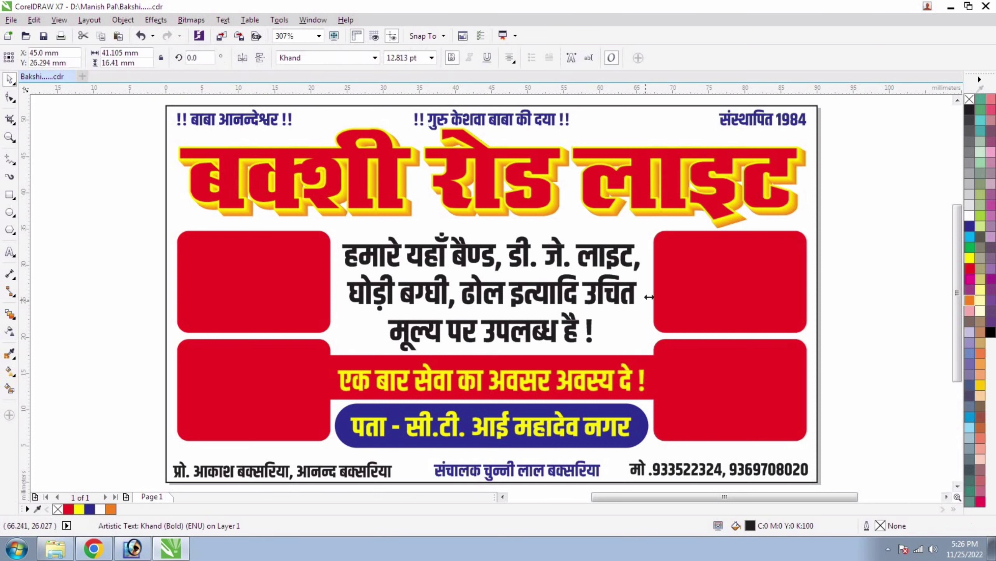
left_click_drag(649, 297, 651, 297)
left_click_drag(497, 354, 498, 342)
Step: Give the services text a 1 pt white outline placed behind its fill
key("F12")
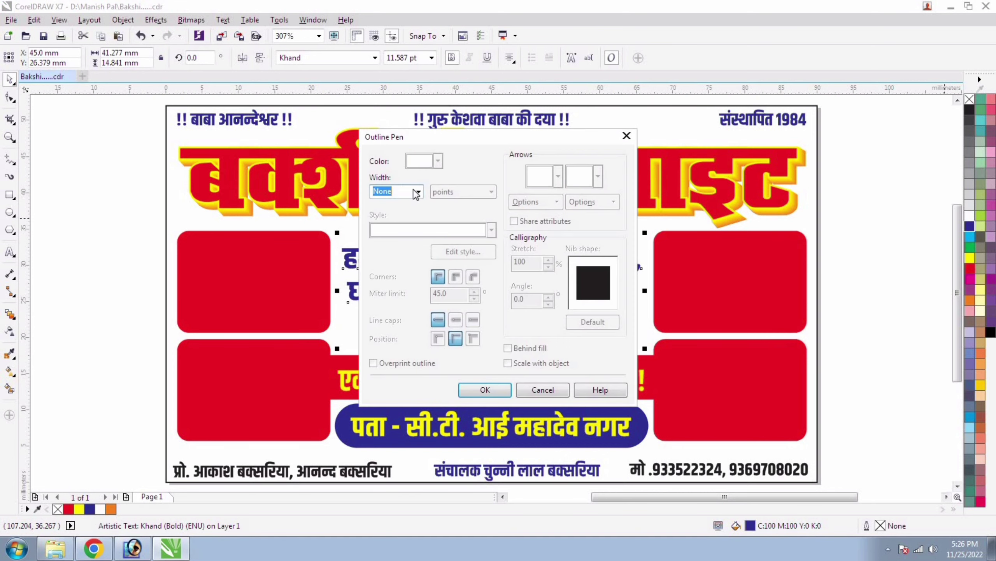
left_click(418, 192)
left_click(384, 244)
left_click(525, 349)
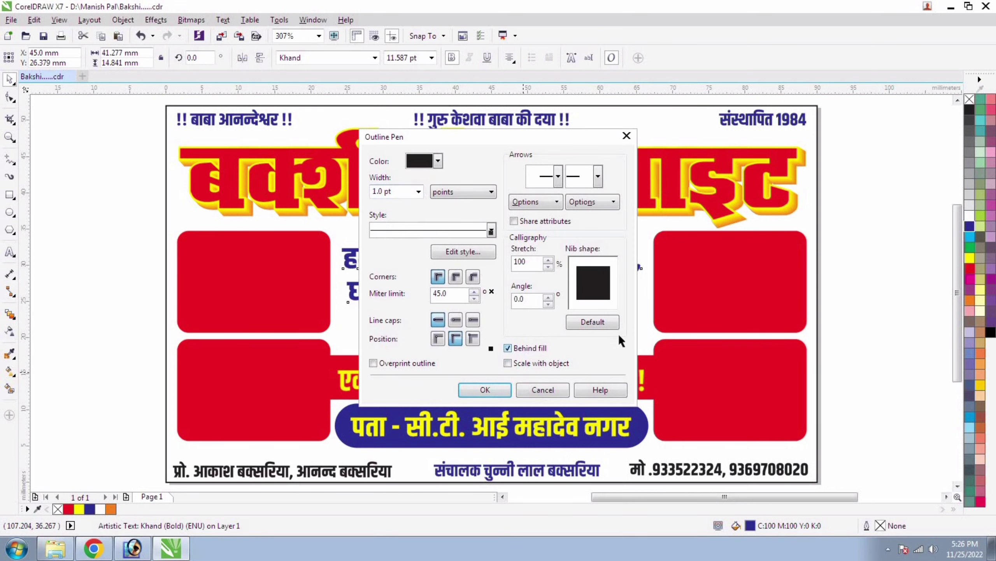
key("Return")
right_click(969, 216)
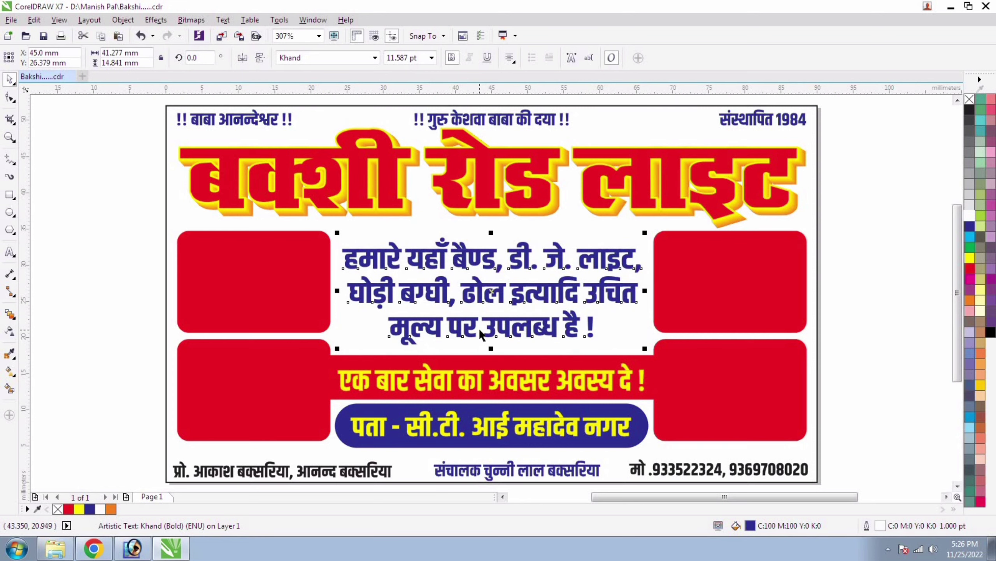
Step: Duplicate the services text and offset the copy 0.3 mm up and 0.3 mm to the left
key("KP_Add")
key("Left")
key("Left")
key("Left")
key("Up")
key("Up")
scroll(502, 345, "up", 2)
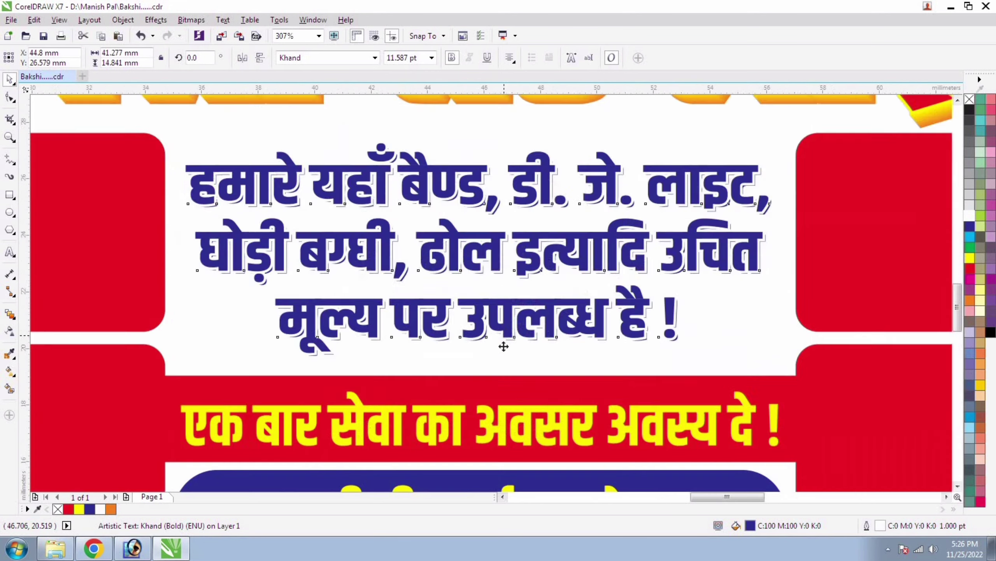
key("ctrl+z")
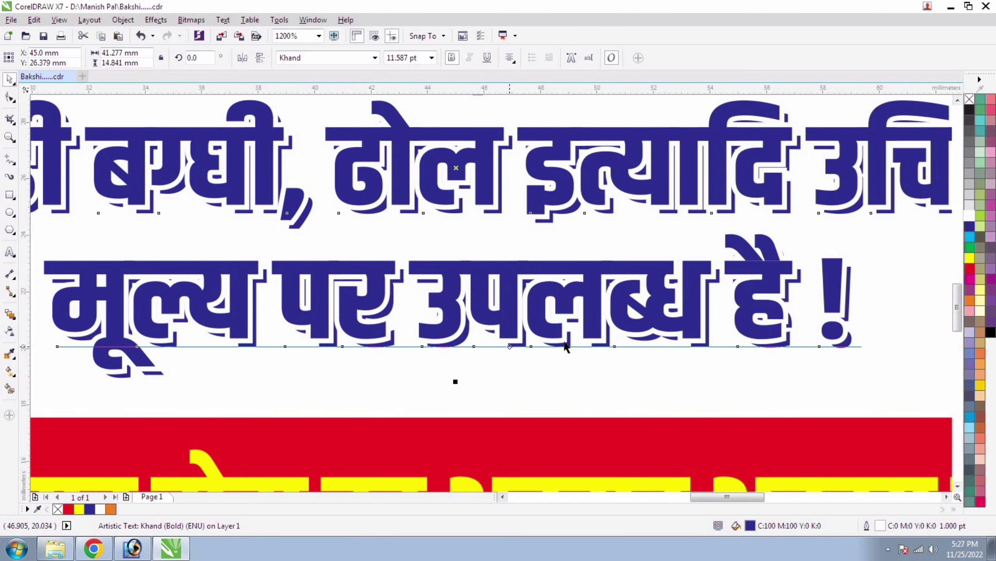
Step: Colour the fill and outline of the rear services text copy orange as a shadow
left_click(969, 269)
right_click(970, 269)
left_click(969, 300)
right_click(970, 300)
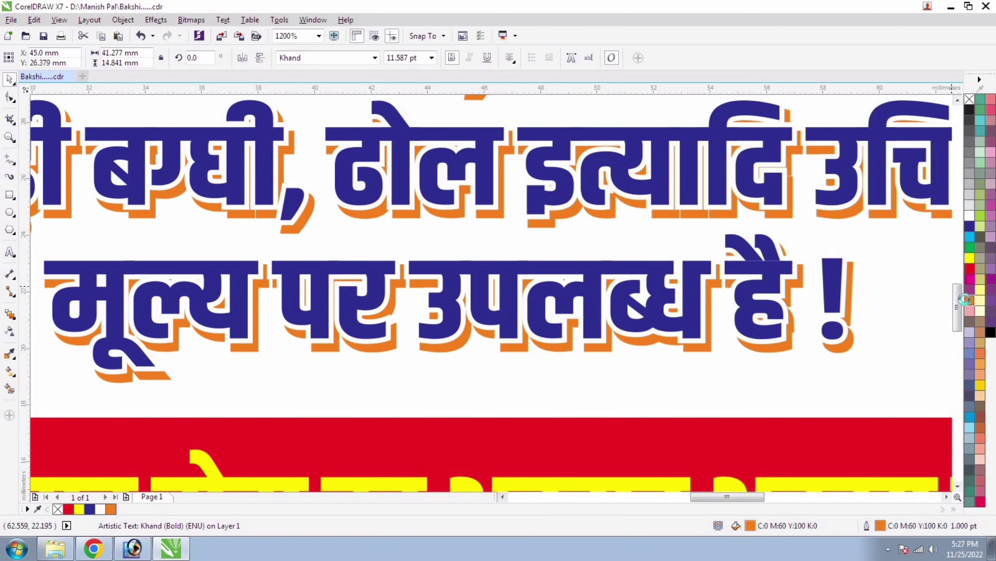
scroll(757, 370, "down", 4)
left_click(854, 244)
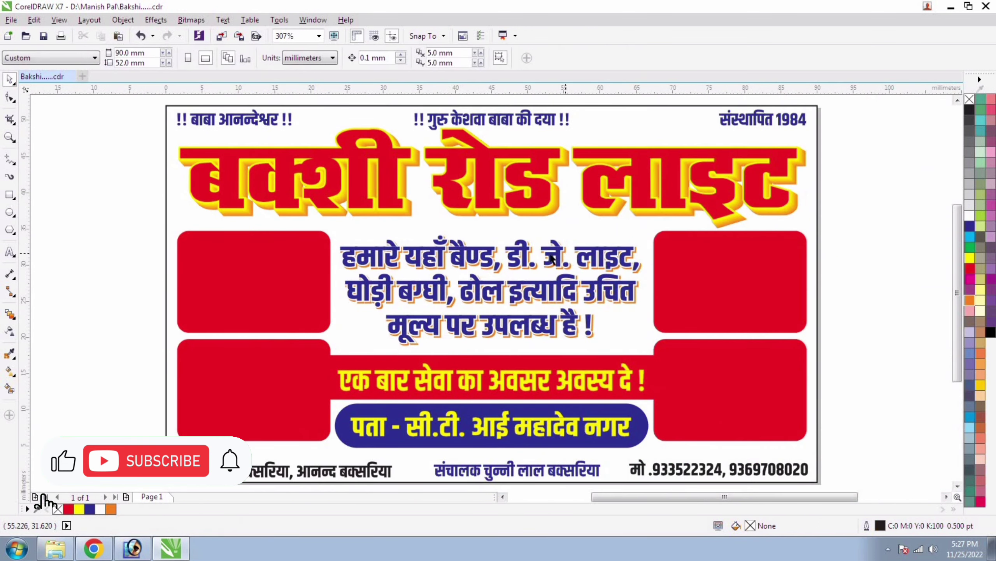
Step: Try a 0.5 pt outline width on the front services text
left_click(550, 254)
key("F12")
type("0.5")
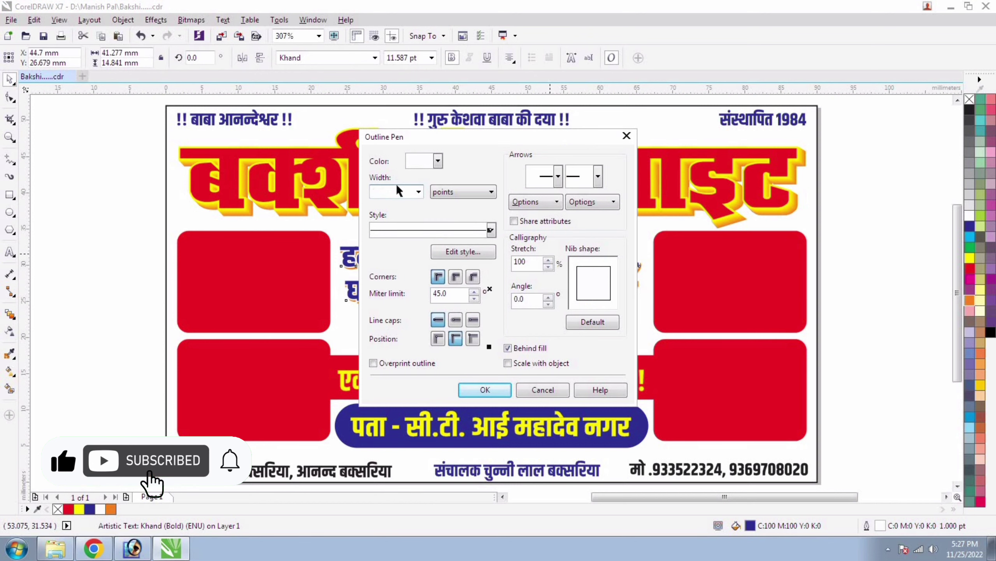
key("Return")
key("ctrl+z")
Step: Set the outline width of the front services text to 0.9 pt
key("F12")
type("0.9")
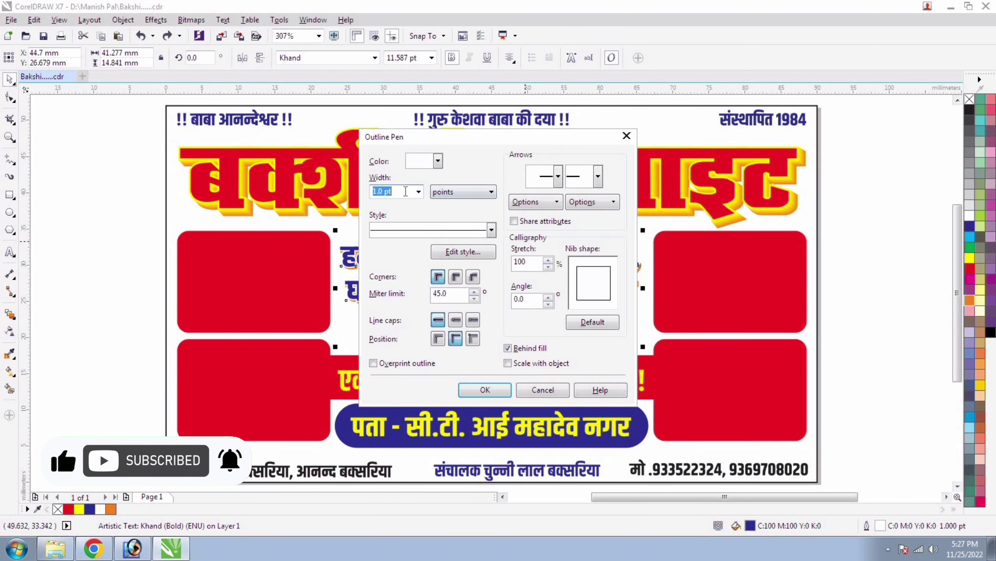
key("Return")
key("Escape")
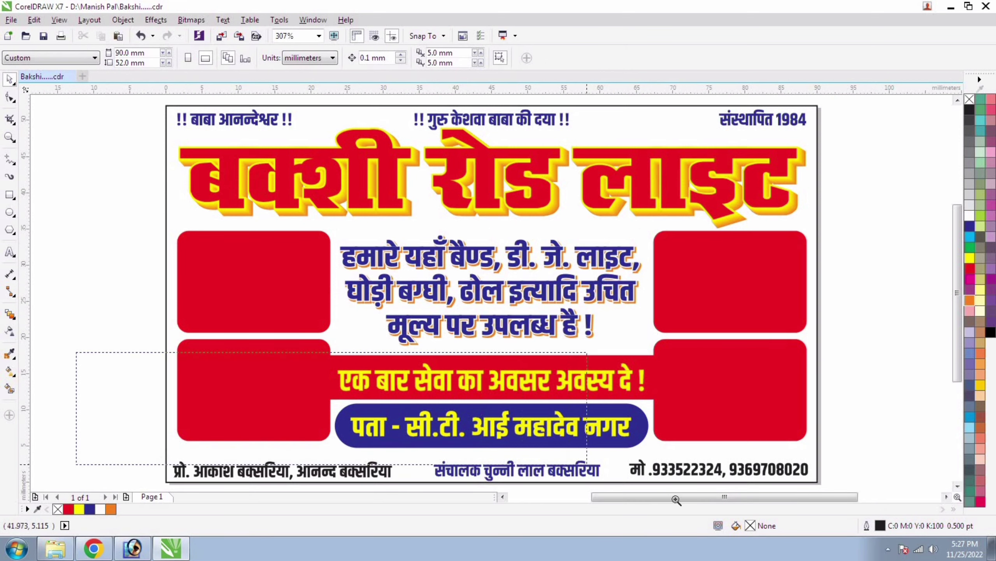
Step: Draw a rectangle about 32.7 × 3.9 mm around the proprietors' line at the card's lower edge and round its upper right corner by about 1.9 mm
left_click_drag(676, 500, 869, 474)
left_click(340, 330)
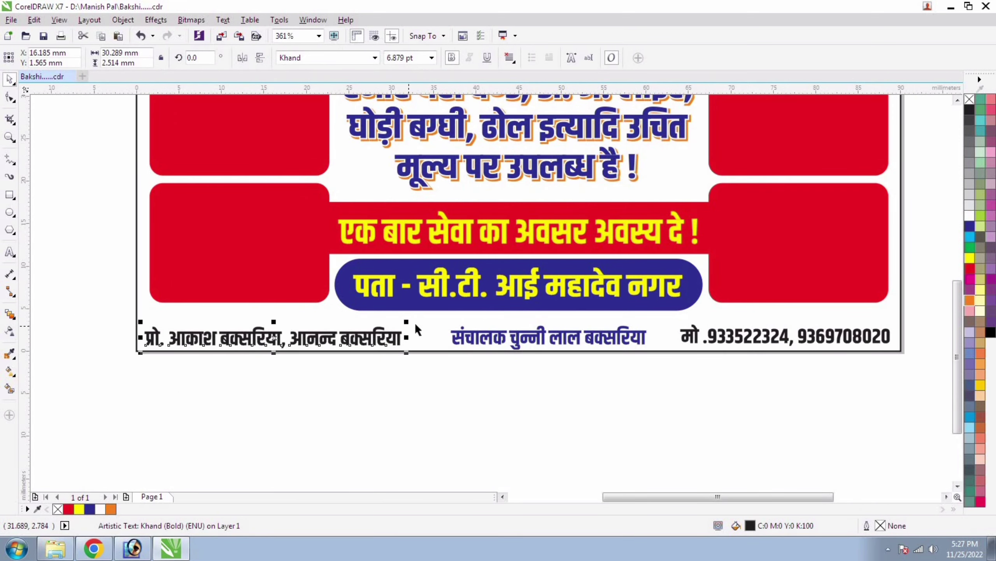
key("Escape")
key("F6")
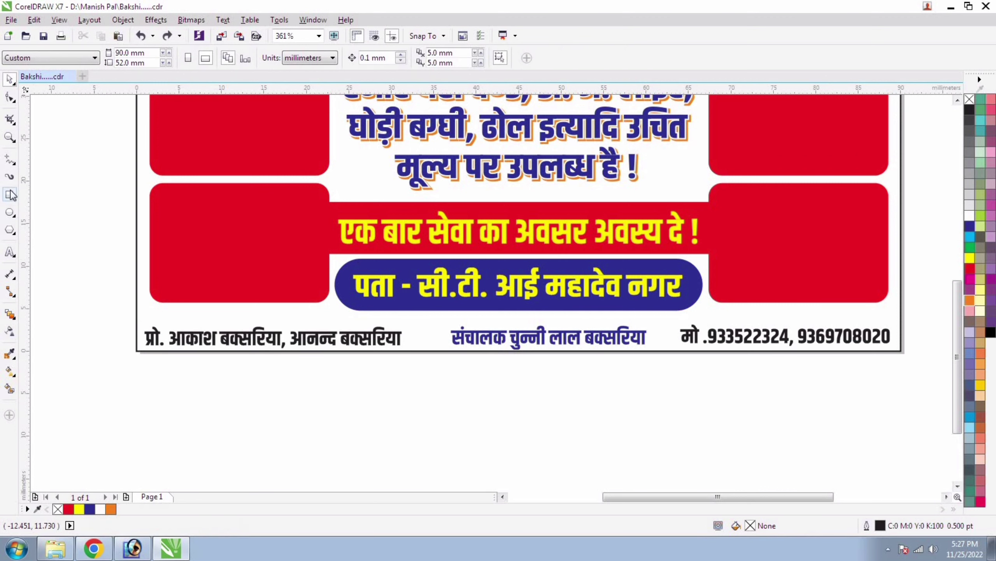
left_click_drag(137, 318, 414, 351)
left_click_drag(343, 373, 343, 373)
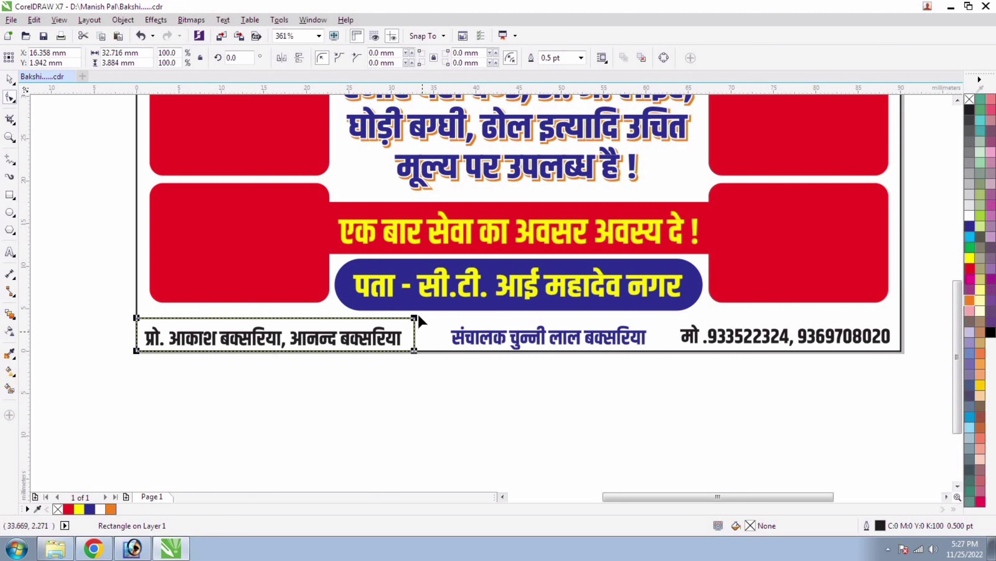
left_click_drag(416, 317, 415, 320)
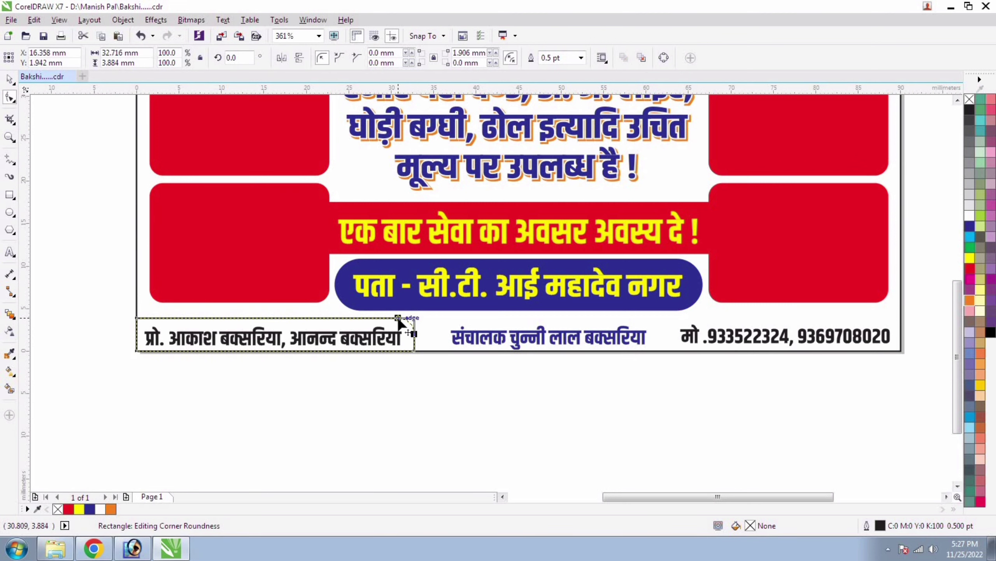
Step: Make a mirrored copy of the rounded tab rectangle and align it to the card's right edge around the mobile numbers
left_click(13, 79)
left_click_drag(131, 333, 725, 313)
right_click(725, 313)
left_click(725, 313, "shift")
key("r")
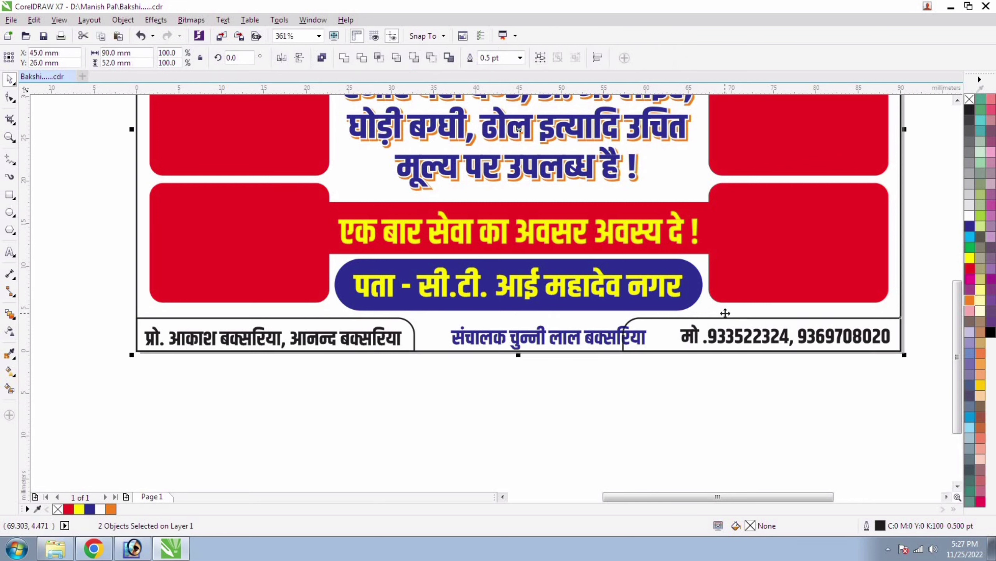
left_click(725, 314, "shift")
Step: Centre the director's line horizontally on the card between the two rounded tabs
left_click(644, 371)
left_click(638, 338)
left_click(603, 371)
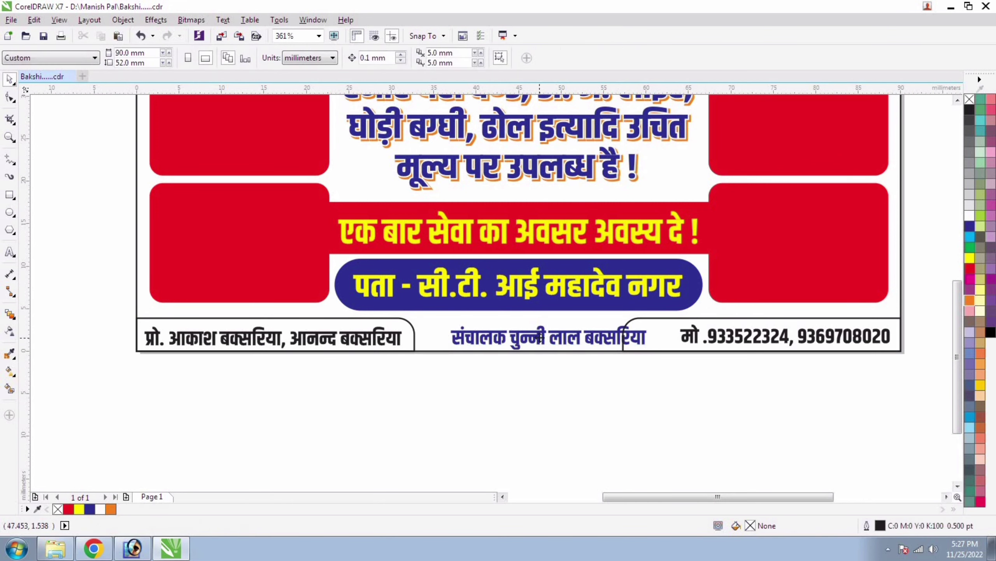
left_click(526, 338)
left_click(538, 325, "shift")
key("c")
left_click(539, 327, "shift")
left_click(573, 365)
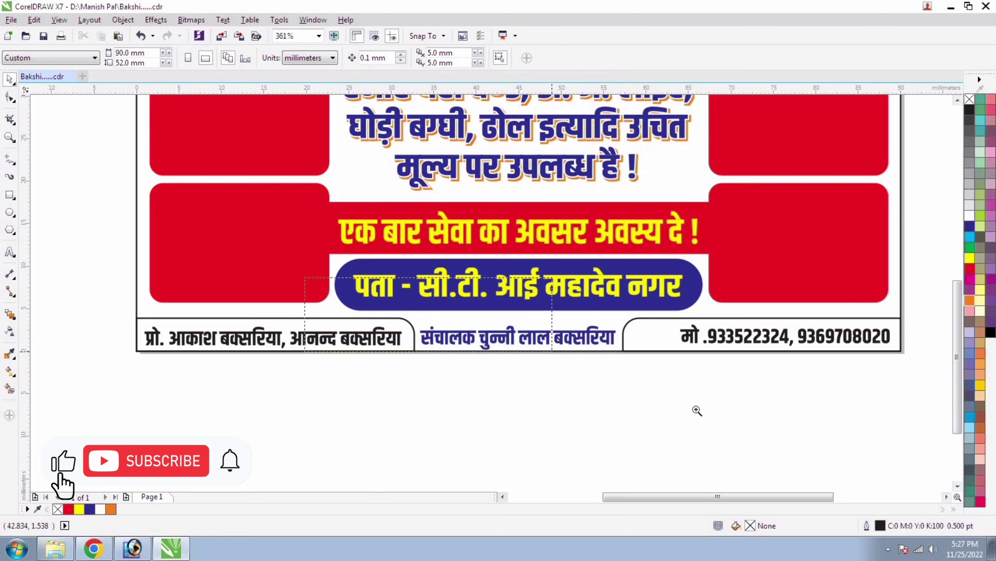
Step: Duplicate the left tab rectangle and centre the copy horizontally on the card behind the director's line
left_click_drag(696, 410, 709, 415)
left_click_drag(281, 271, 336, 271)
right_click(336, 271)
left_click(405, 238, "shift")
key("c")
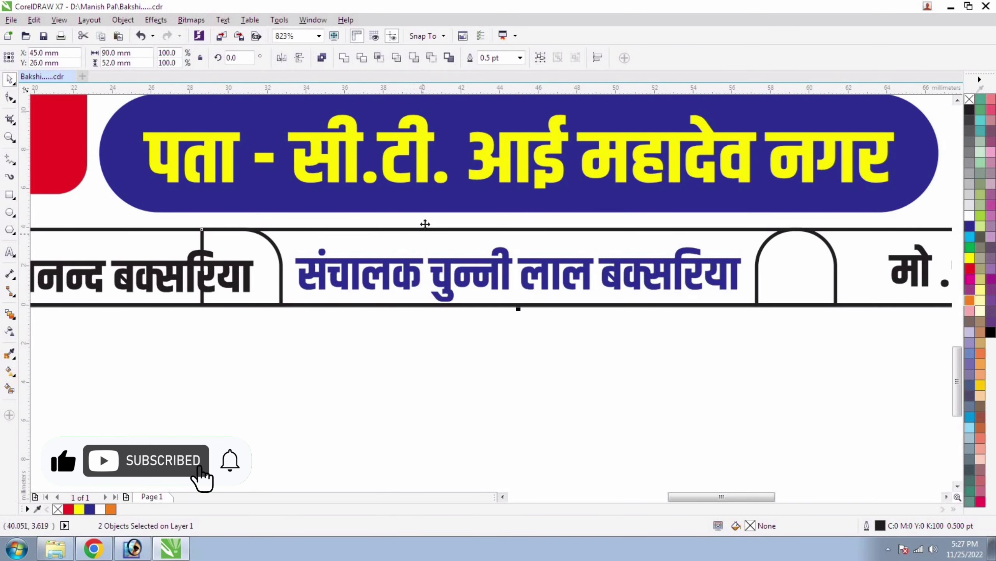
left_click(425, 222, "shift")
Step: Round the middle tab's upper left corner by about 1.9 mm and narrow the tab symmetrically to about 23.5 mm
left_click(9, 98)
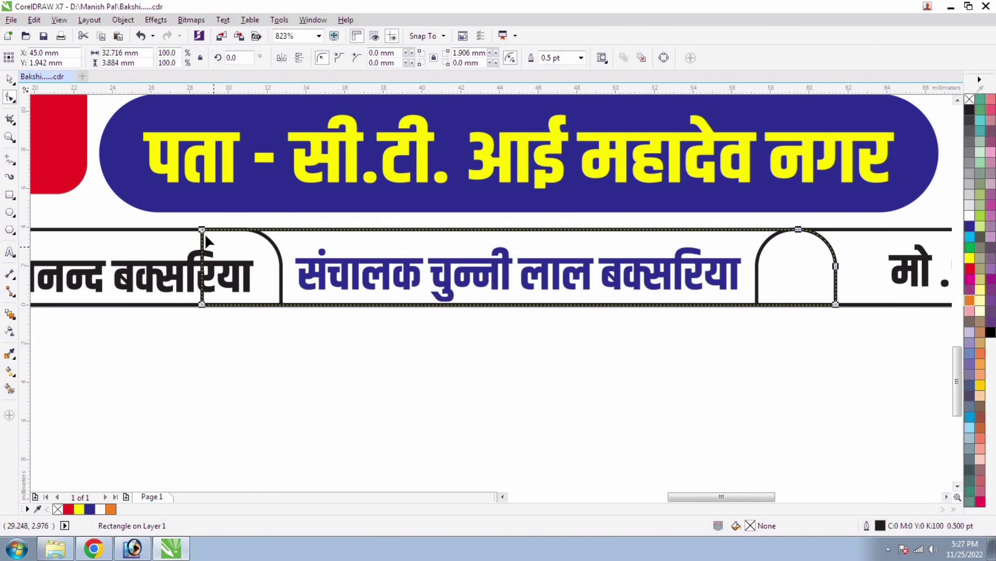
left_click_drag(203, 230, 293, 302)
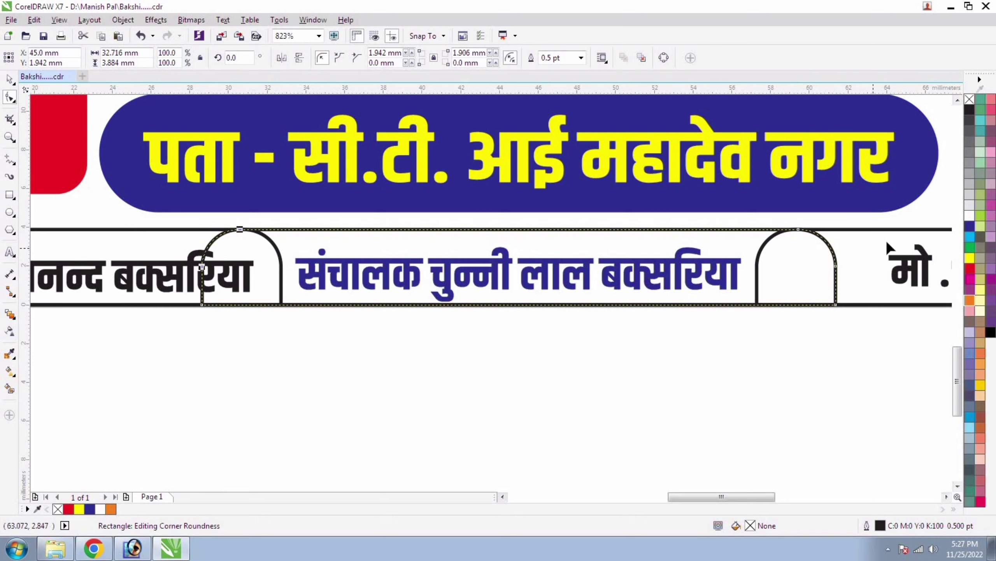
left_click(8, 80)
left_click_drag(201, 267, 290, 267)
left_click(663, 392)
Step: Centre the director's line vertically within the middle tab and scale it to about 22.5 × 2.9 mm
left_click(635, 278)
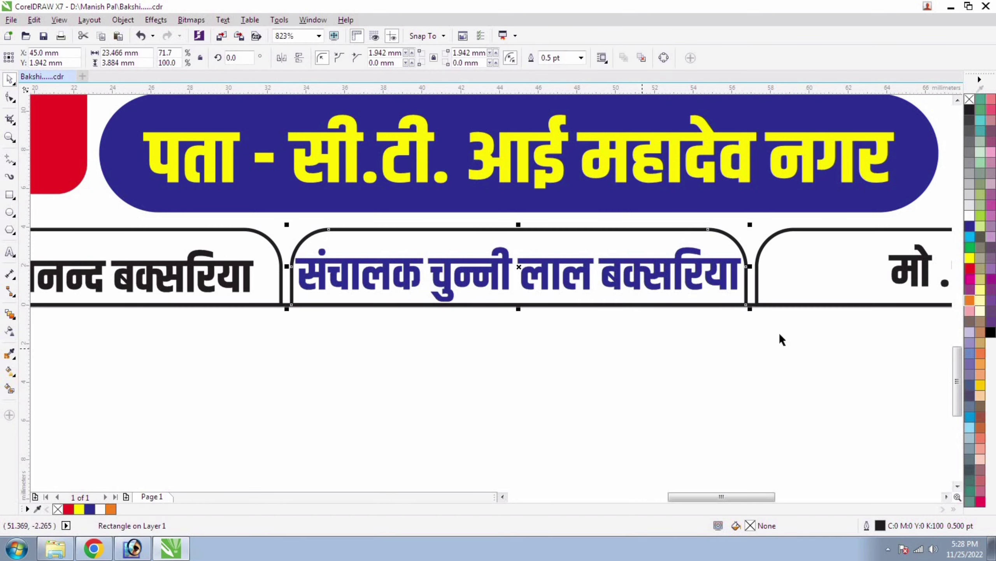
left_click_drag(783, 339, 221, 241)
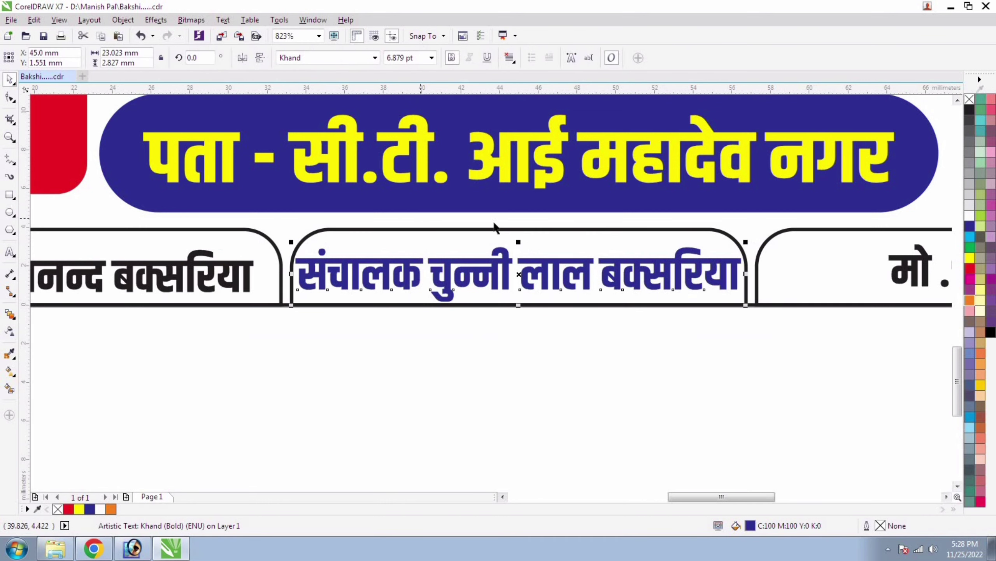
left_click_drag(485, 236, 485, 229)
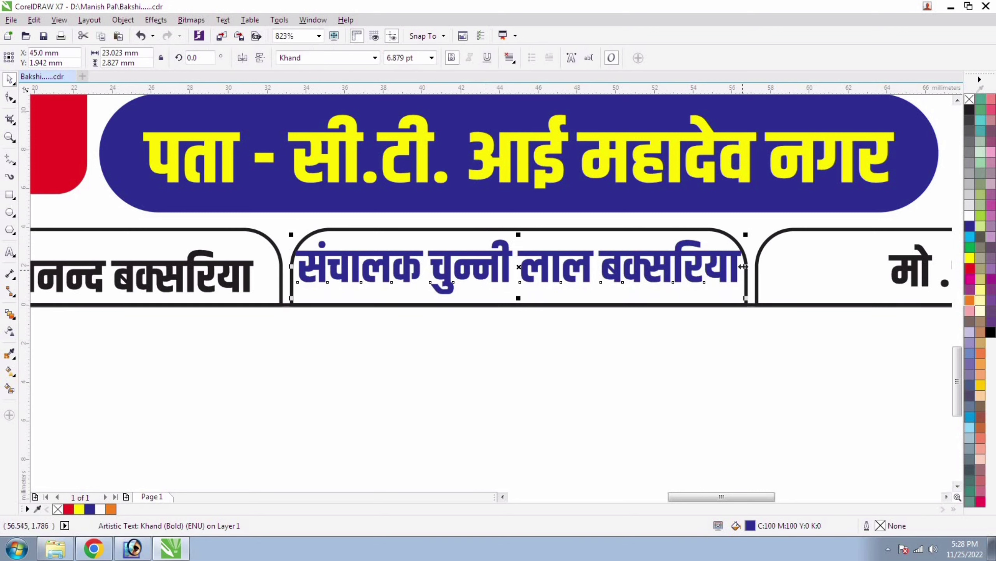
left_click_drag(742, 267, 737, 268)
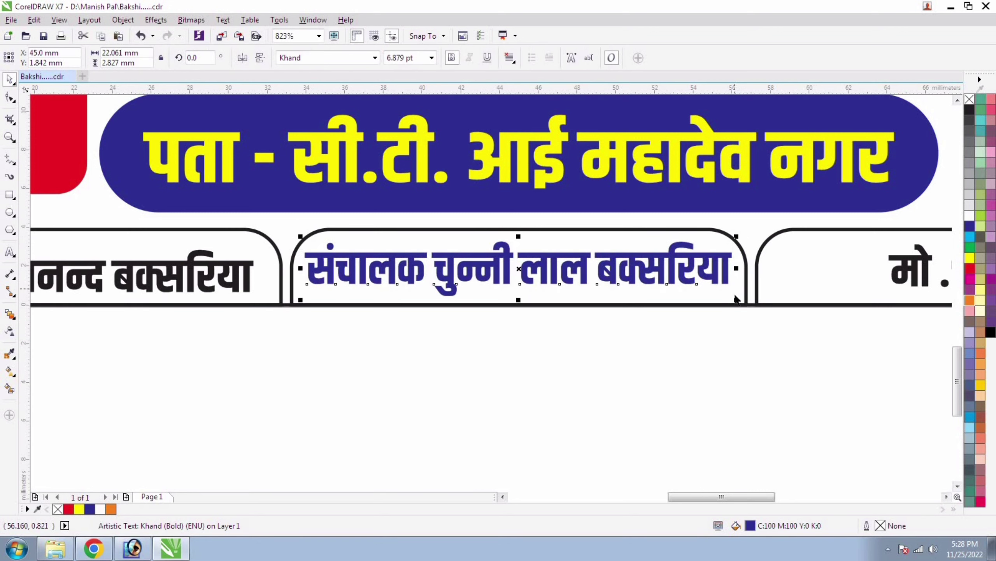
left_click_drag(742, 313, 740, 312)
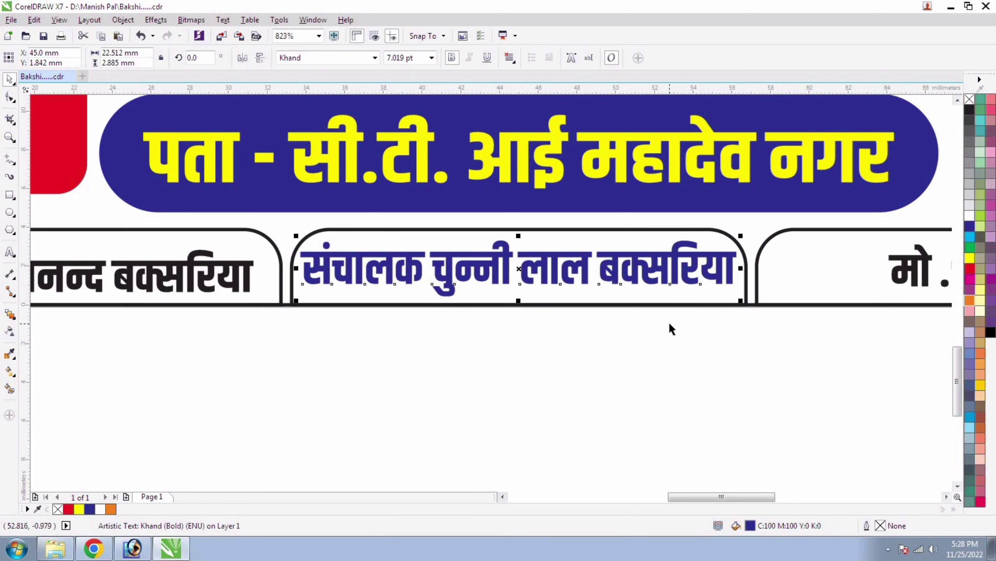
left_click(669, 322)
Step: Colour the proprietors' line and the mobile number line red
scroll(669, 322, "down", 1)
key("F4")
left_click(391, 468)
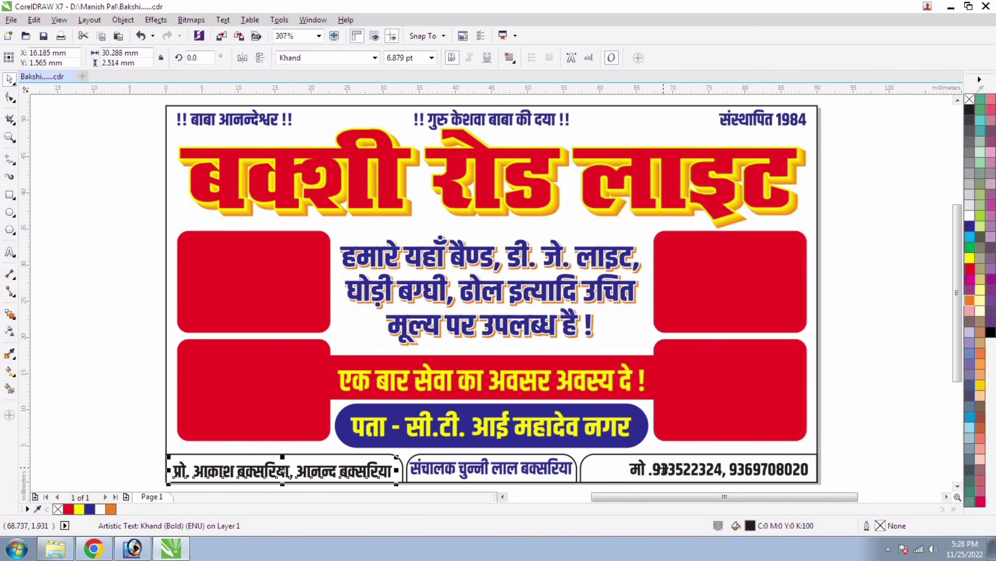
left_click(663, 469, "shift")
left_click_drag(127, 444, 745, 457)
Step: Colour the two outer tabs yellow and the middle tab orange
left_click(706, 300)
left_click(391, 280, "shift")
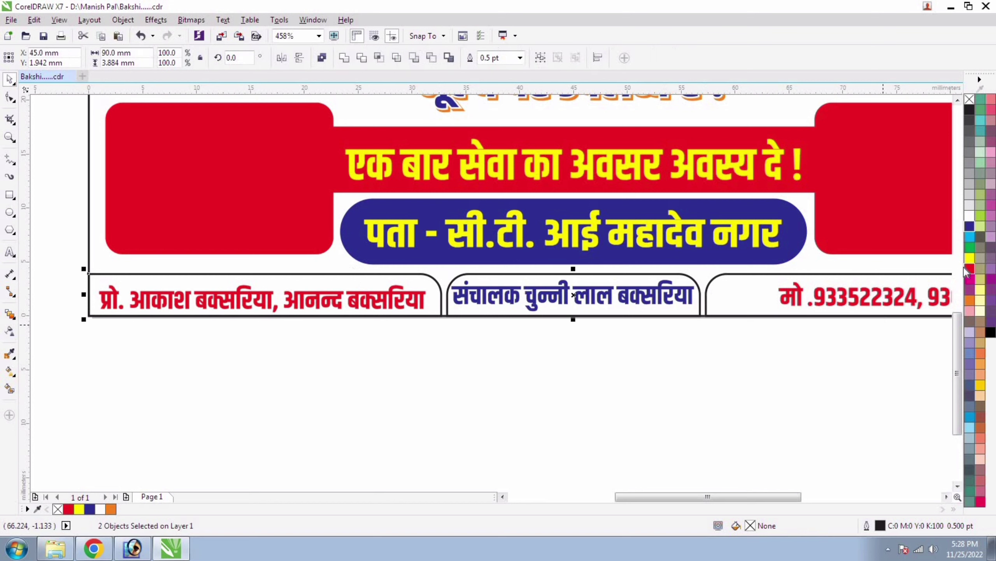
left_click(970, 257)
left_click(507, 328)
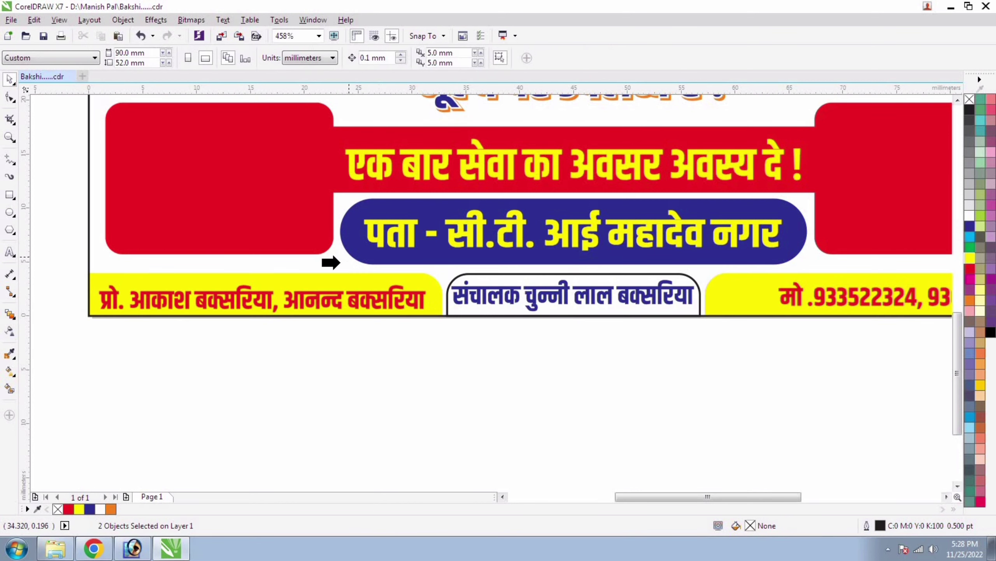
left_click(329, 260)
left_click(674, 312)
left_click(969, 300)
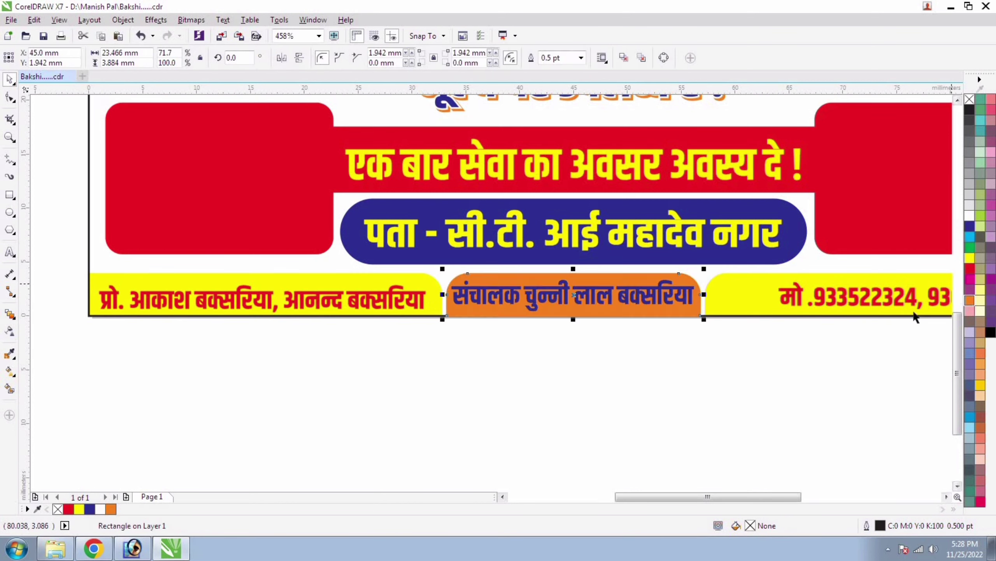
key("Escape")
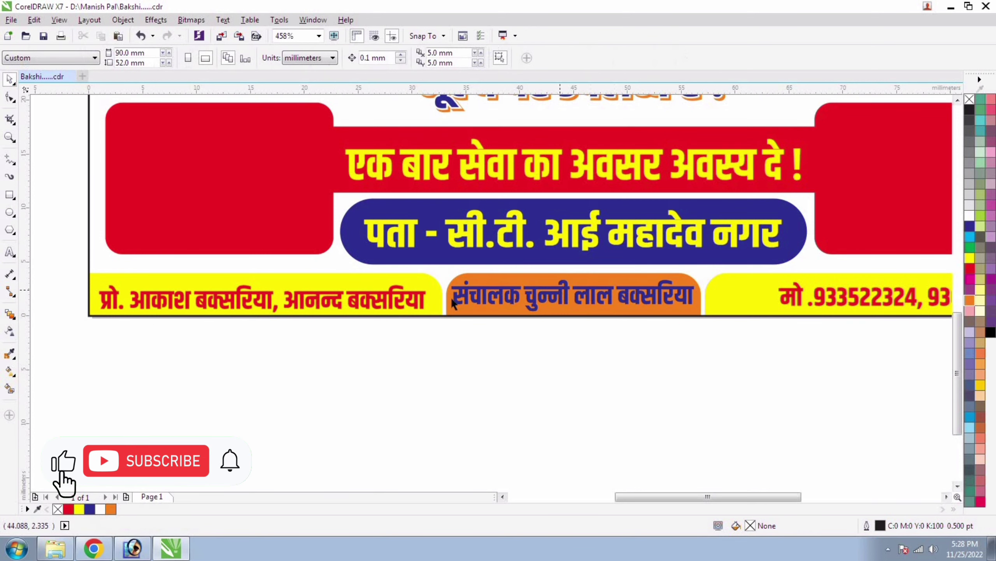
Step: Stretch the proprietors' line and the mobile number line to about 2.95 mm high, and widen the mobile line to about 30.6 mm
left_click(402, 300)
left_click_drag(263, 280, 262, 275)
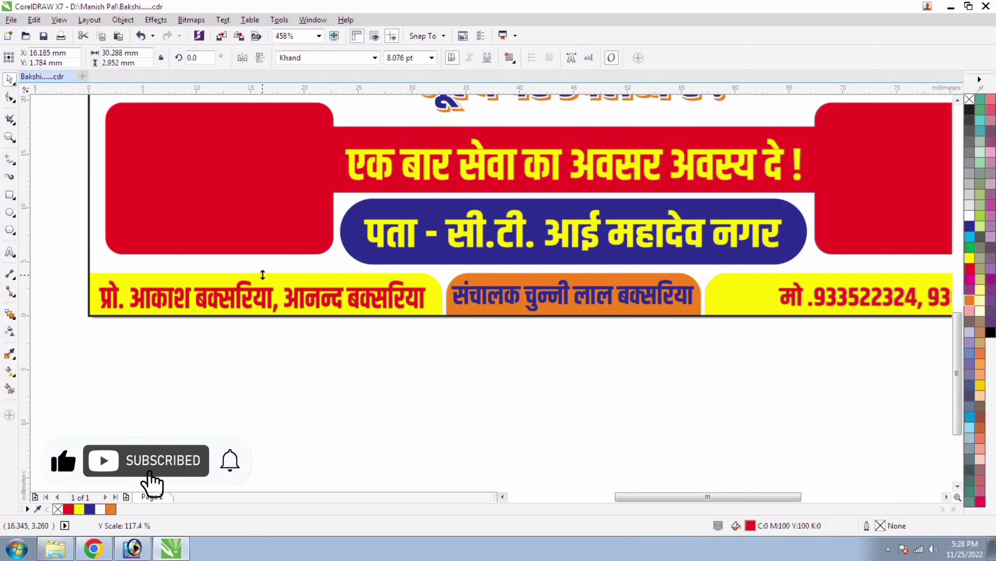
left_click(897, 297)
left_click_drag(912, 281, 912, 276)
left_click_drag(775, 295, 711, 341)
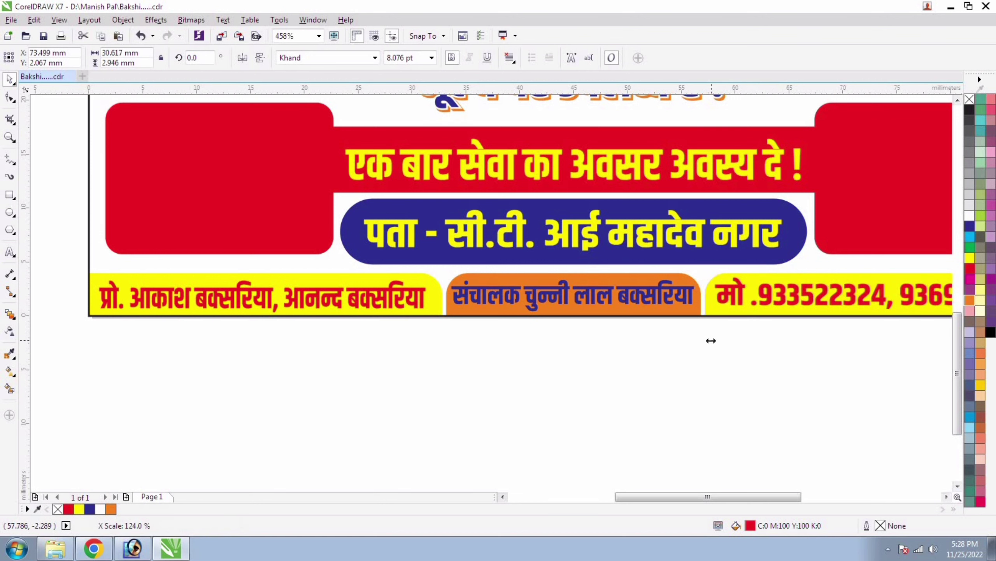
left_click(711, 340)
Step: Colour the director's line in the orange tab white
left_click(601, 296)
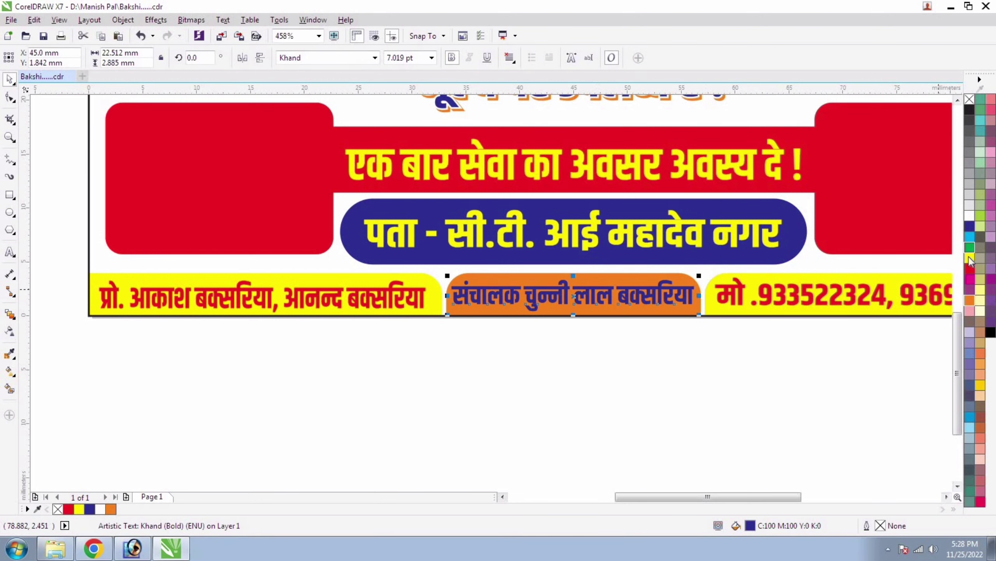
left_click(970, 215)
left_click(805, 358)
Step: Place the four imported photos beside the card: stage lights and decorated horse on its left, brass band and drummers on its right
scroll(805, 358, "down", 2)
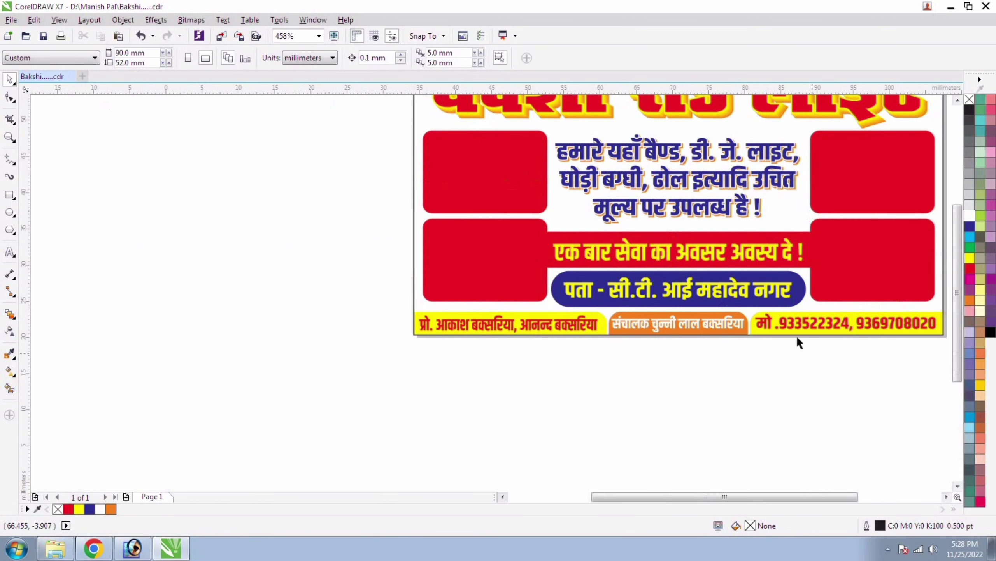
key("shift+F4")
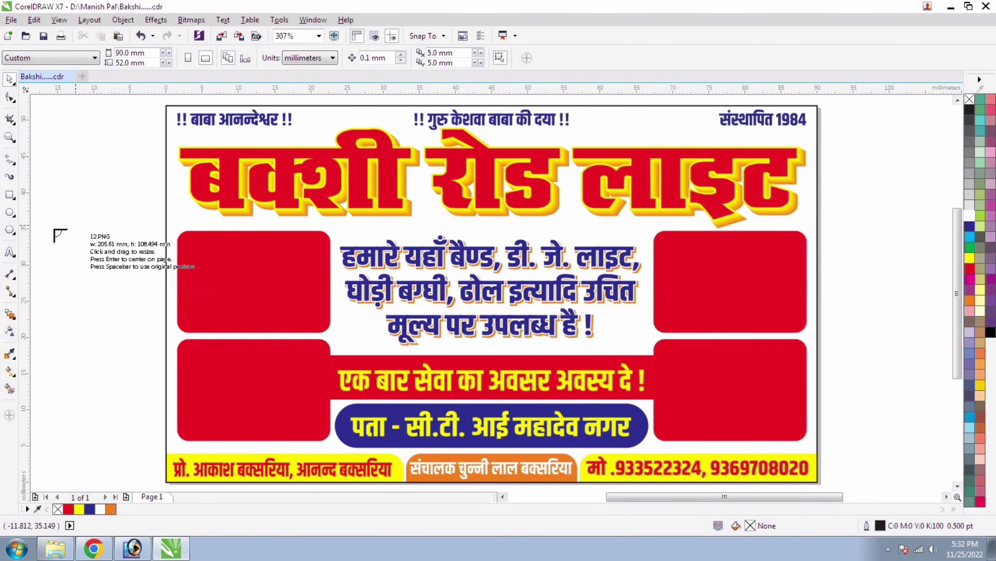
left_click_drag(35, 238, 196, 322)
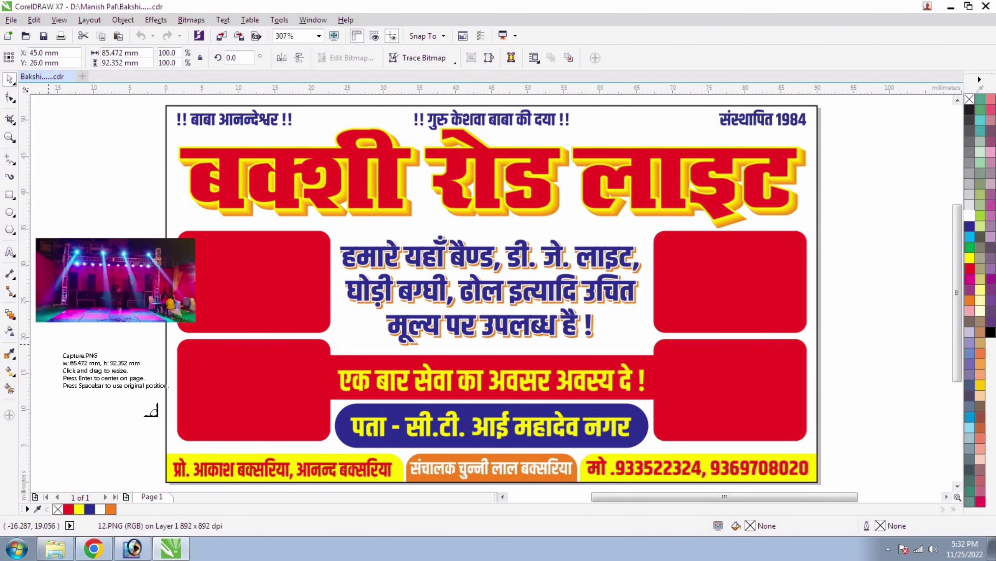
left_click_drag(48, 344, 162, 467)
left_click_drag(827, 236, 947, 345)
left_click_drag(790, 234, 908, 312)
left_click_drag(790, 322, 909, 449)
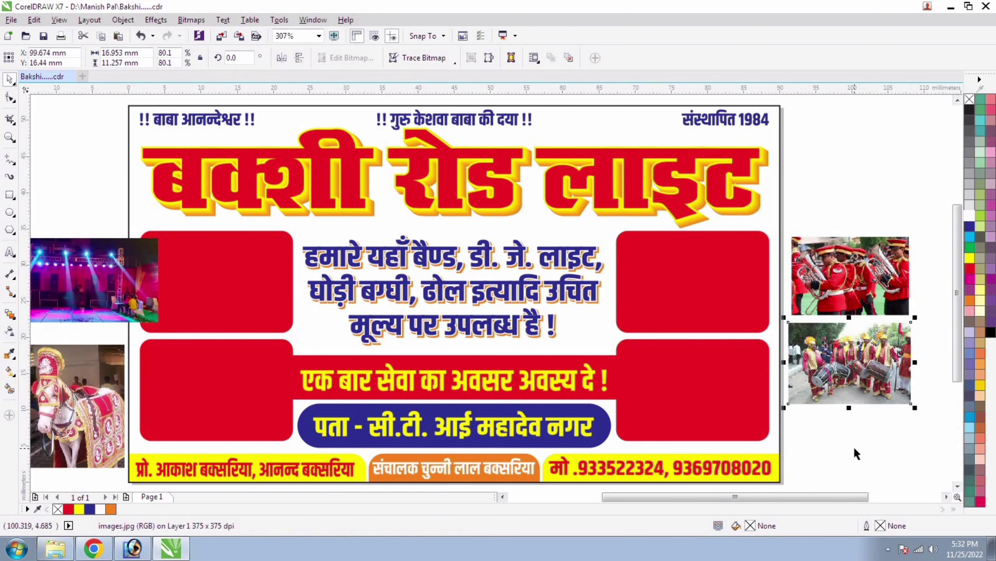
scroll(853, 446, "down", 3)
key("F4")
left_click(849, 156)
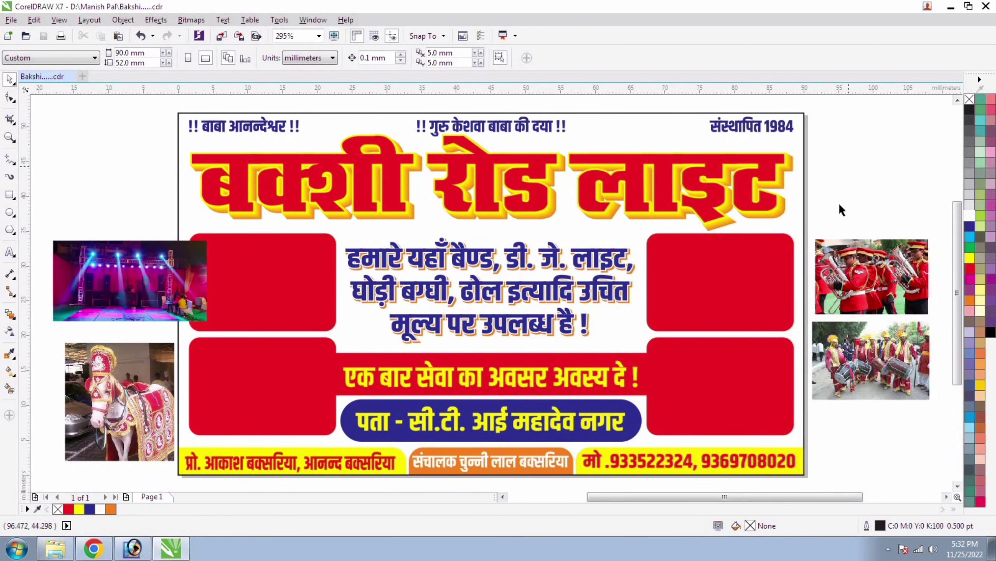
Step: Centre the brass band photo on the upper left photo box and enlarge it proportionally to cover the box
left_click(862, 274)
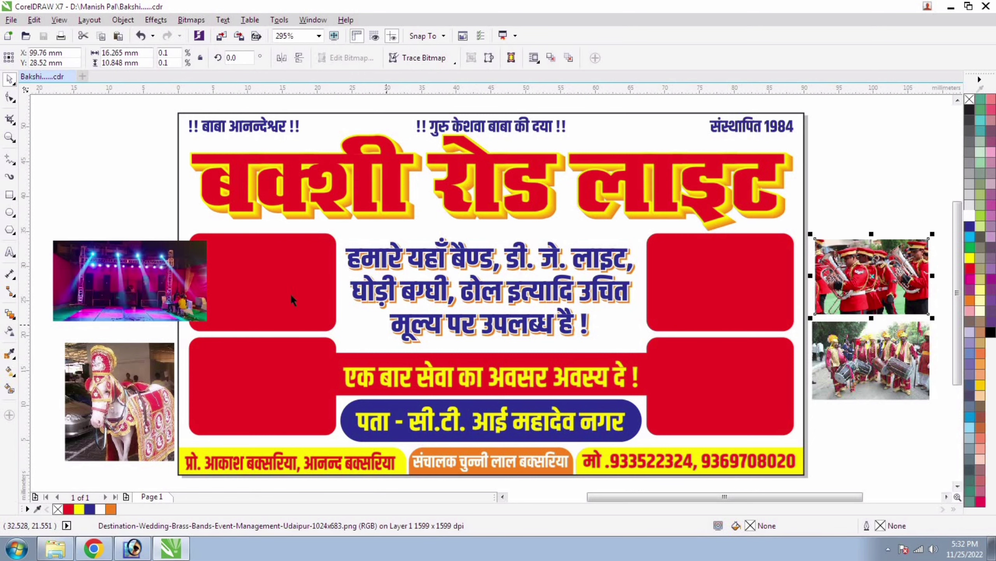
left_click(291, 298, "shift")
key("c")
key("e")
key("shift+F2")
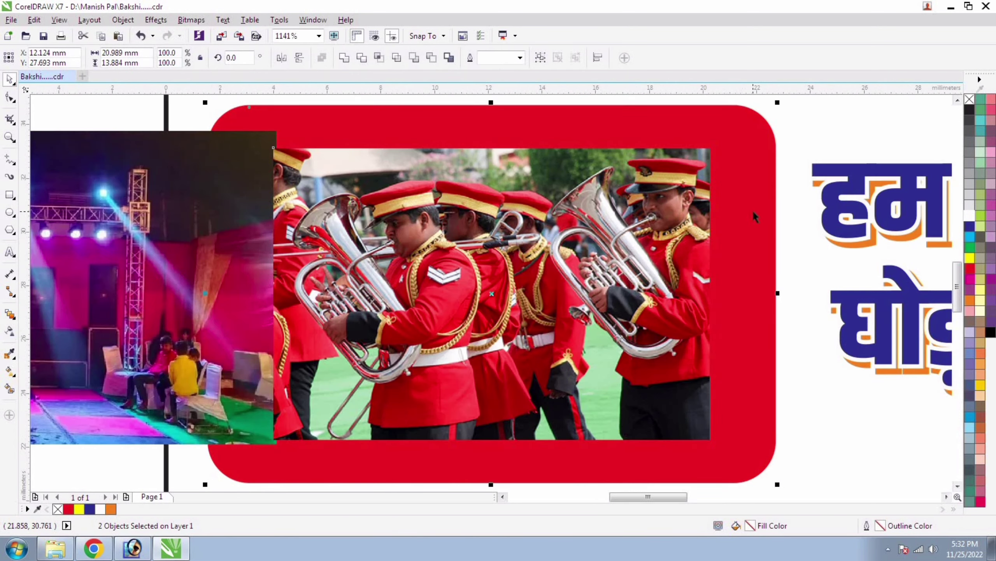
left_click(687, 283)
left_click_drag(713, 443, 783, 461)
Step: Send the brass band photo to the back and PowerClip it inside the upper left rounded box
key("shift+Page_Down")
key("alt+j")
key("w")
key("p")
left_click(535, 282)
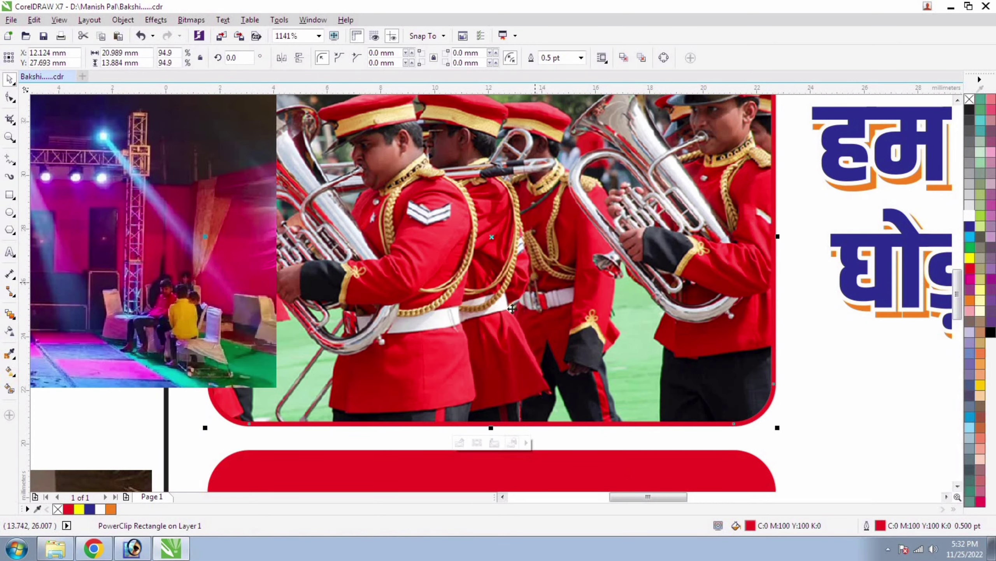
Step: Centre the drummers photo on the upper right photo box and enlarge it to about 22.4 × 14.9 mm
key("shift+F4")
left_click(862, 297)
left_click(863, 337)
left_click(674, 287, "shift")
key("c")
key("e")
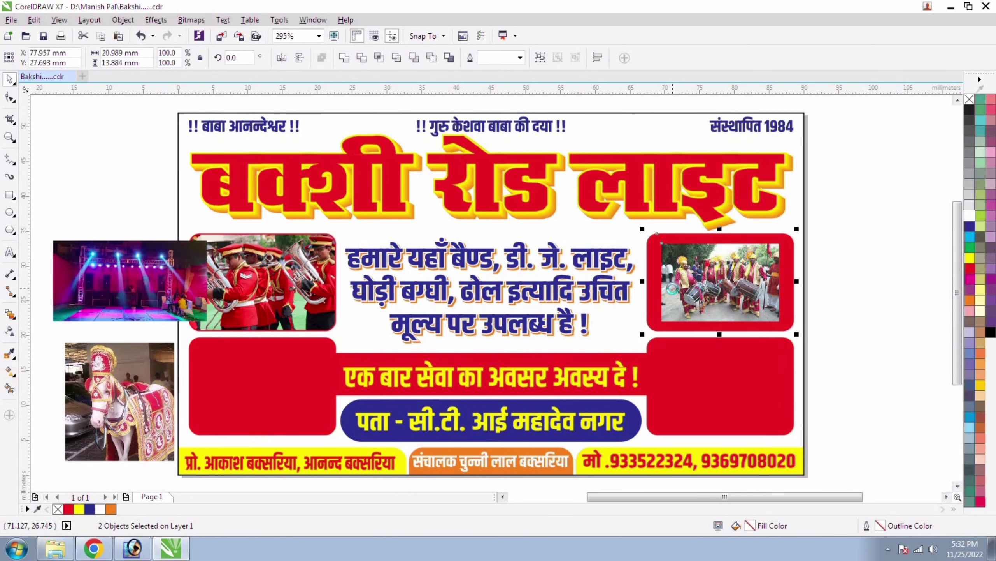
key("shift+F2")
scroll(672, 288, "down", 2)
left_click(440, 371, "shift")
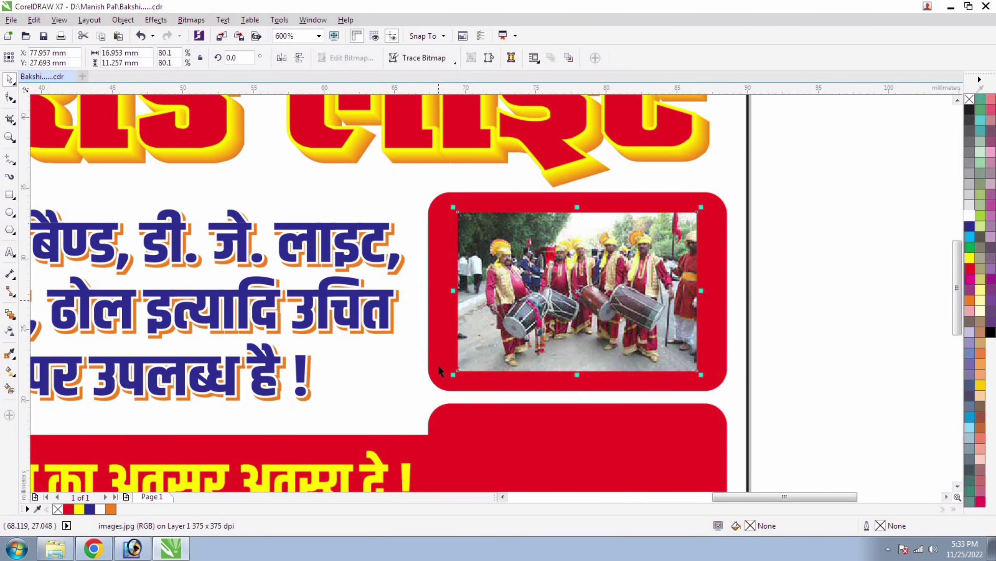
left_click_drag(435, 401, 412, 447)
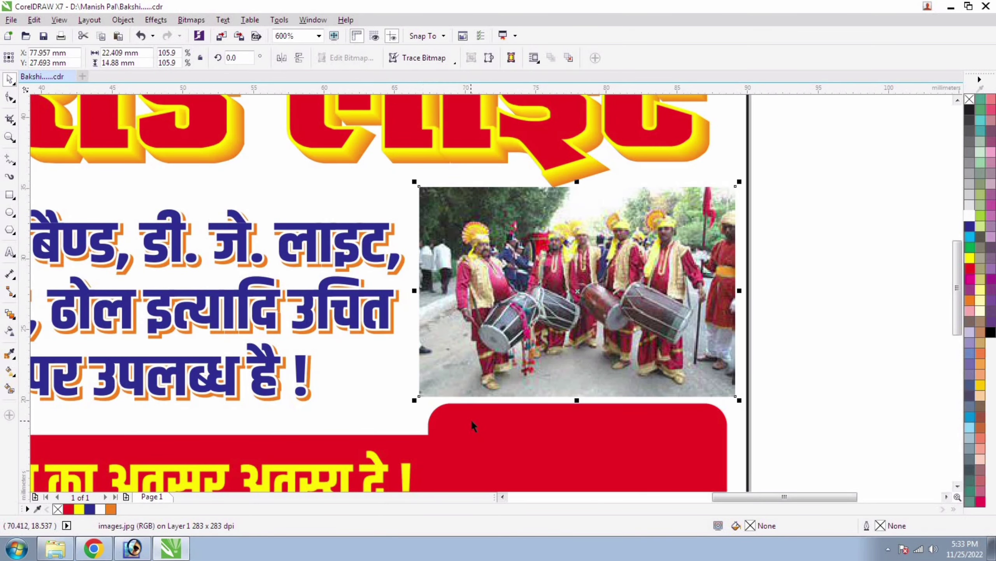
Step: PowerClip the drummers photo inside the upper right rounded box
key("ctrl+Page_Down")
left_click(579, 305)
left_click(852, 162)
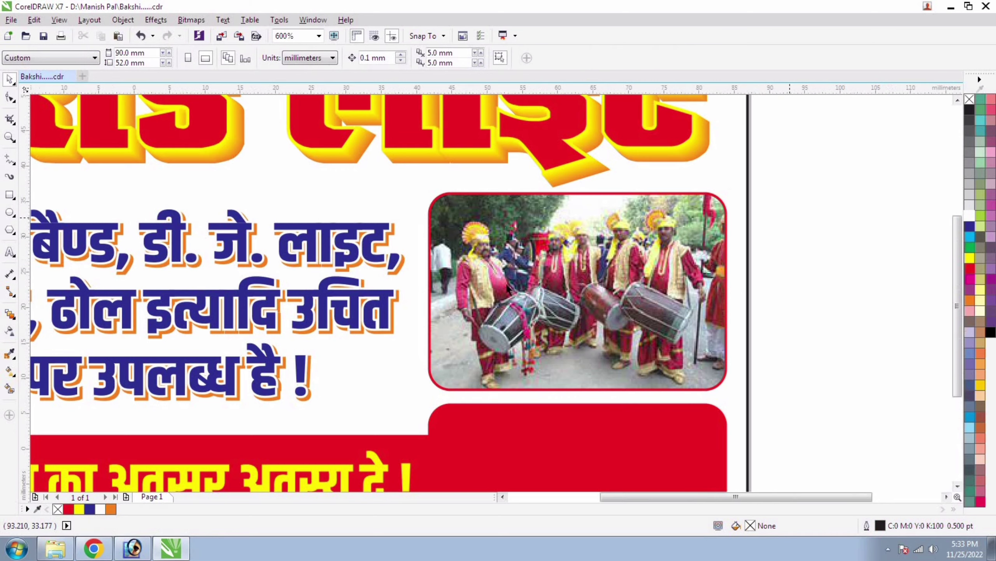
Step: Centre the stage lights photo on the lower left photo box and enlarge it proportionally to cover the box
scroll(207, 341, "down", 2)
left_click(237, 279)
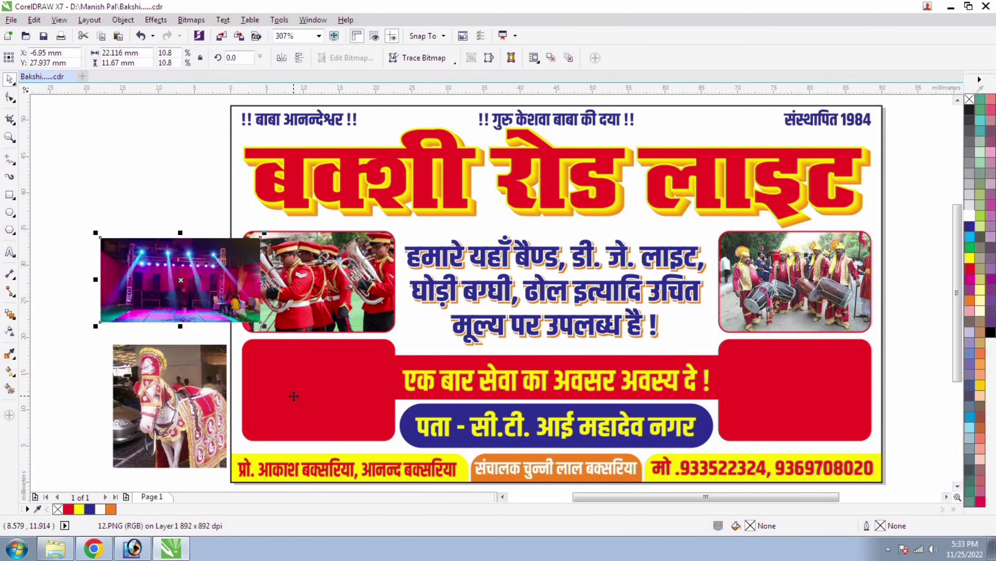
left_click(293, 394, "shift")
key("c")
key("e")
key("shift+F2")
left_click(455, 110, "shift")
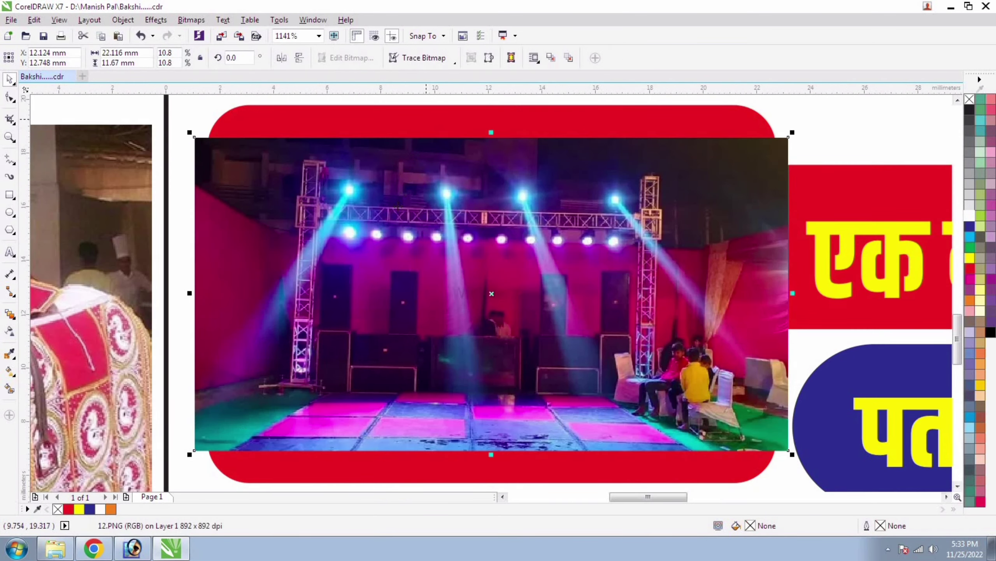
scroll(386, 234, "down", 1)
left_click_drag(285, 348, 245, 440)
Step: Send the stage lights photo to the back and PowerClip it inside the lower left rounded box
key("shift+Page_Down")
key("alt+c")
key("w")
key("p")
left_click(394, 292)
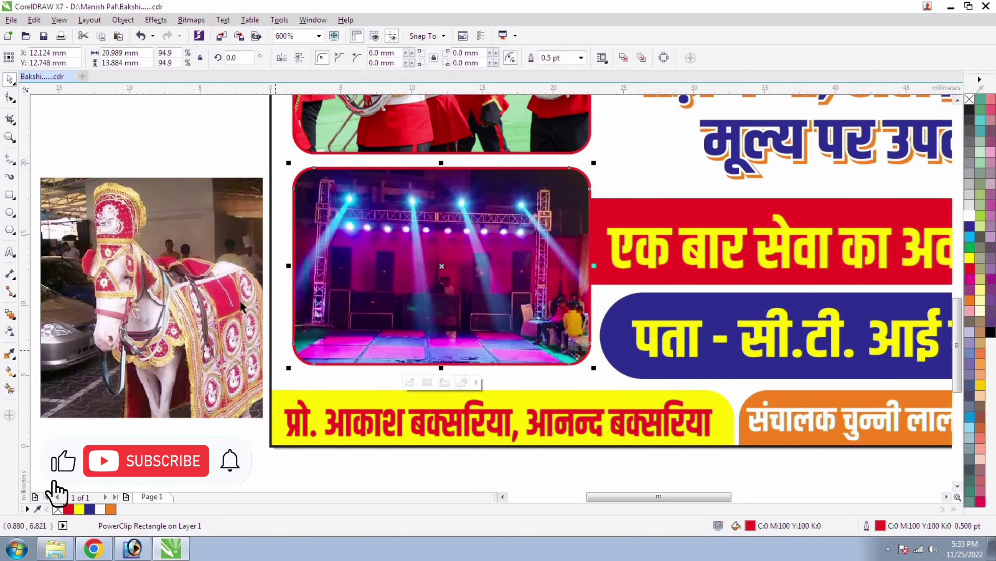
Step: Edit the contents of the stage lights PowerClip, stretch the photo wider within the lower left box, and finish editing
double_click(362, 240)
left_click_drag(637, 371, 669, 401)
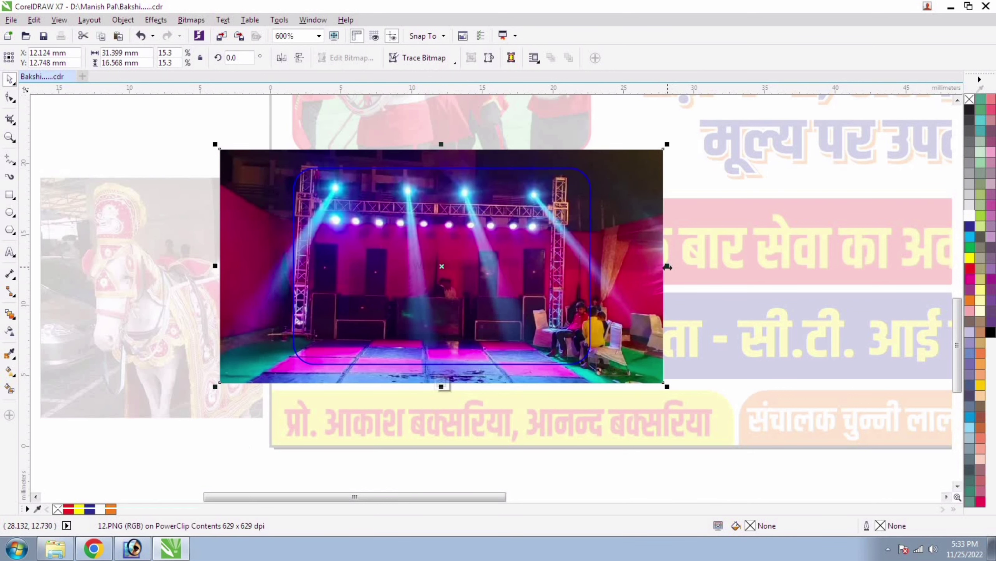
left_click_drag(667, 265, 697, 251)
left_click(441, 383)
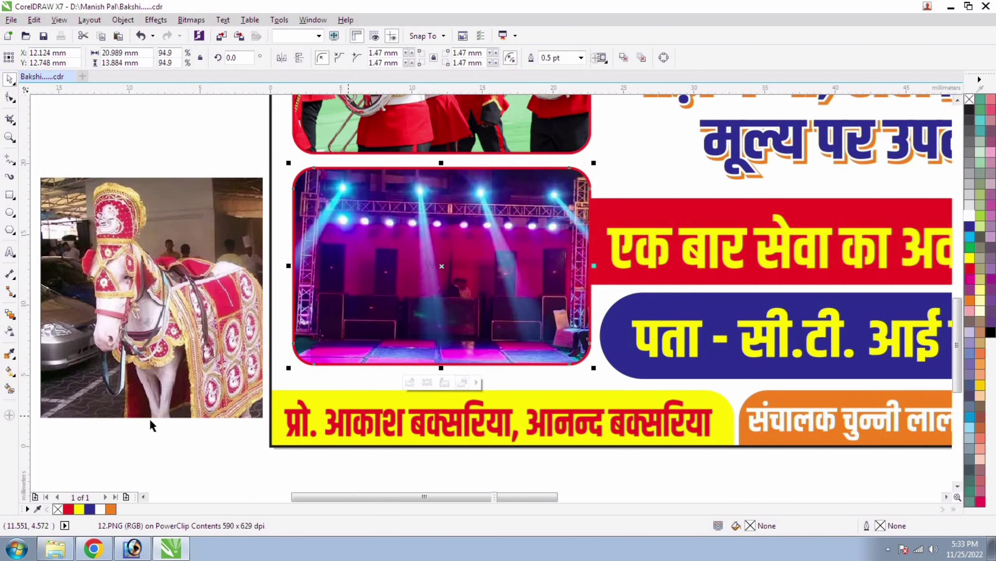
Step: Move the decorated horse photo onto the lower right photo box and centre it on that box
left_click(106, 417)
scroll(112, 389, "down", 3)
left_click(179, 399)
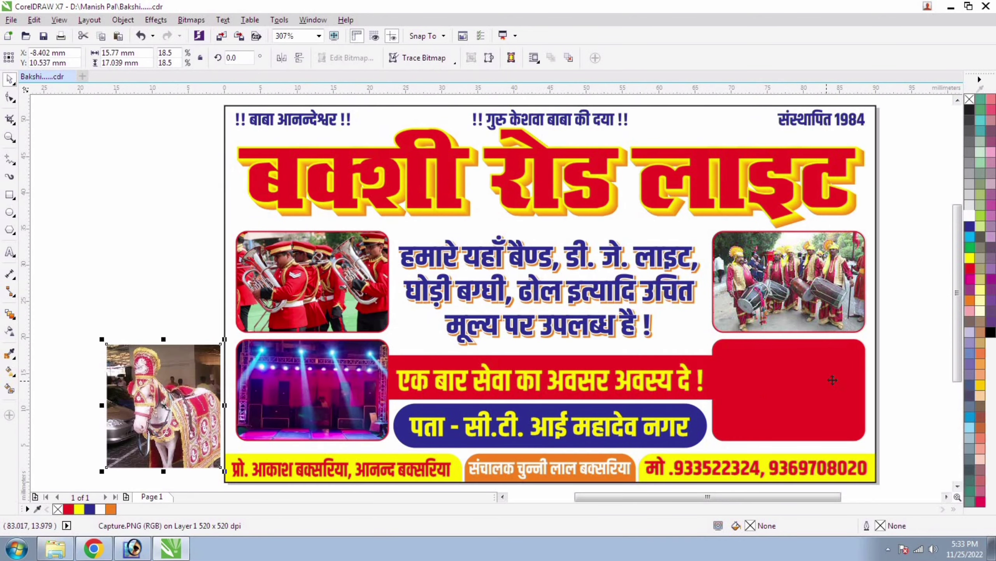
left_click_drag(179, 400, 833, 385)
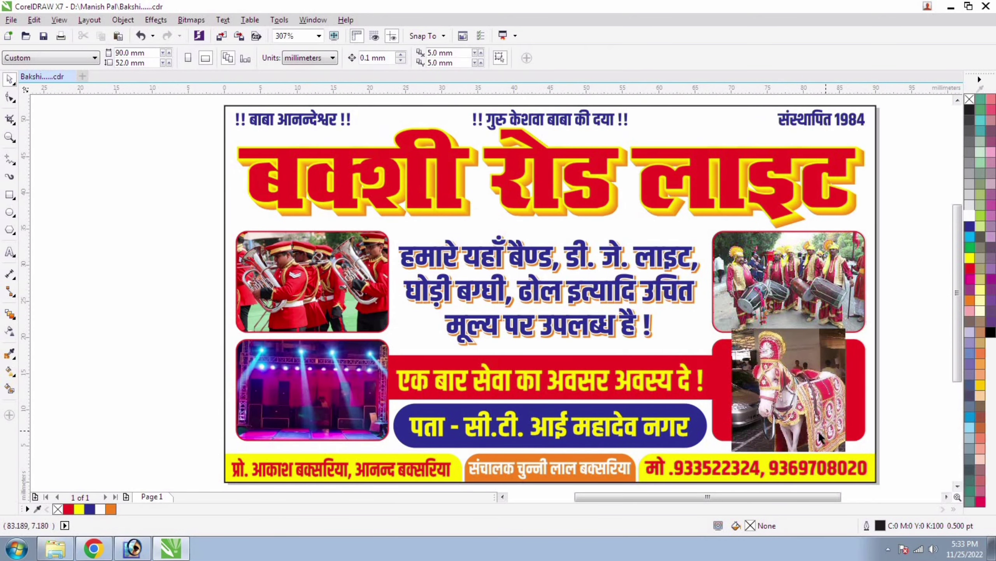
left_click(856, 387, "shift")
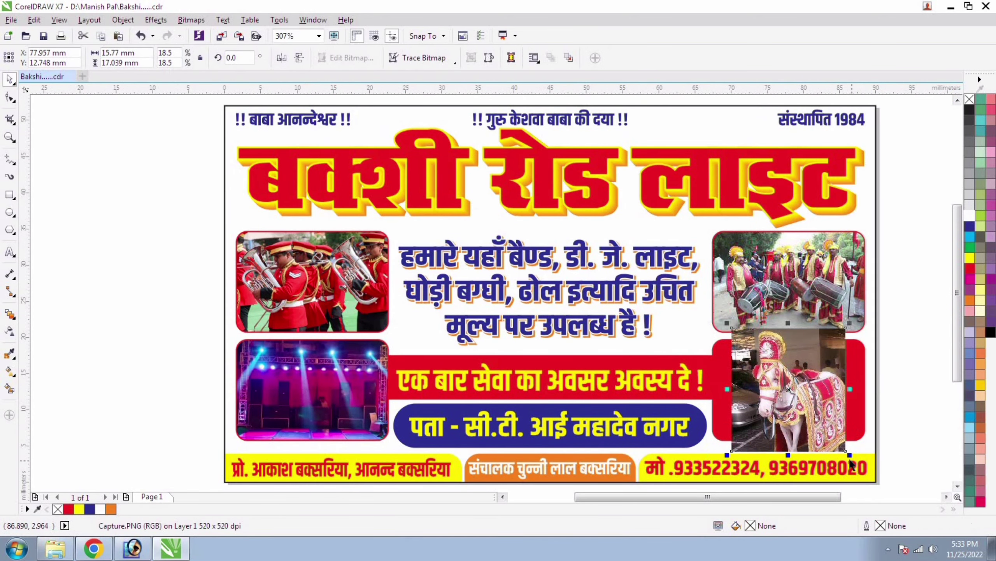
Step: Enlarge the horse photo to cover the lower right box and PowerClip it inside that box
left_click_drag(849, 455, 872, 482)
left_click(803, 379)
left_click(890, 318)
Step: Resize the horse photo inside its PowerClip to about 21 mm wide, fitting the box height, and preview the finished card full screen
double_click(813, 410)
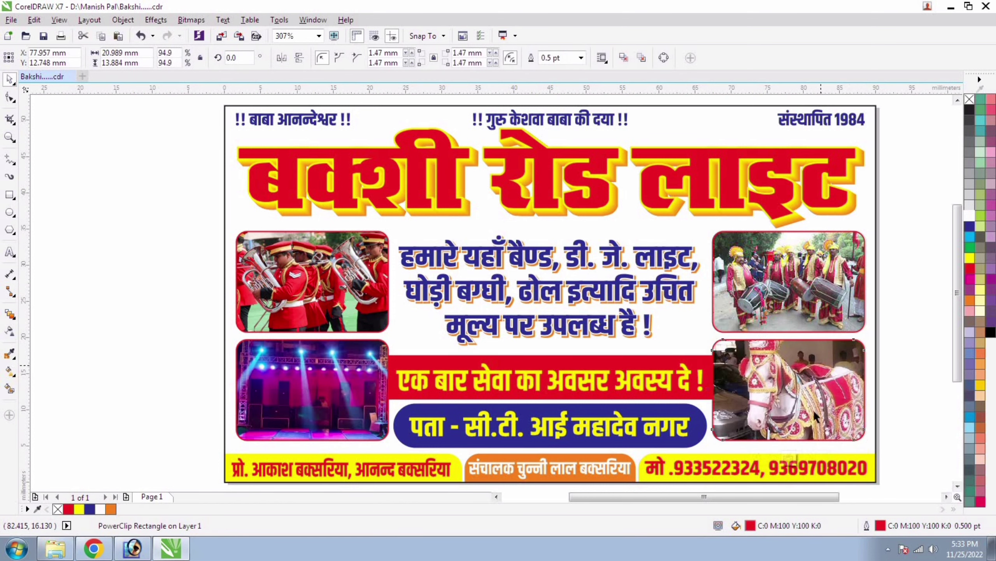
left_click_drag(792, 461, 793, 457)
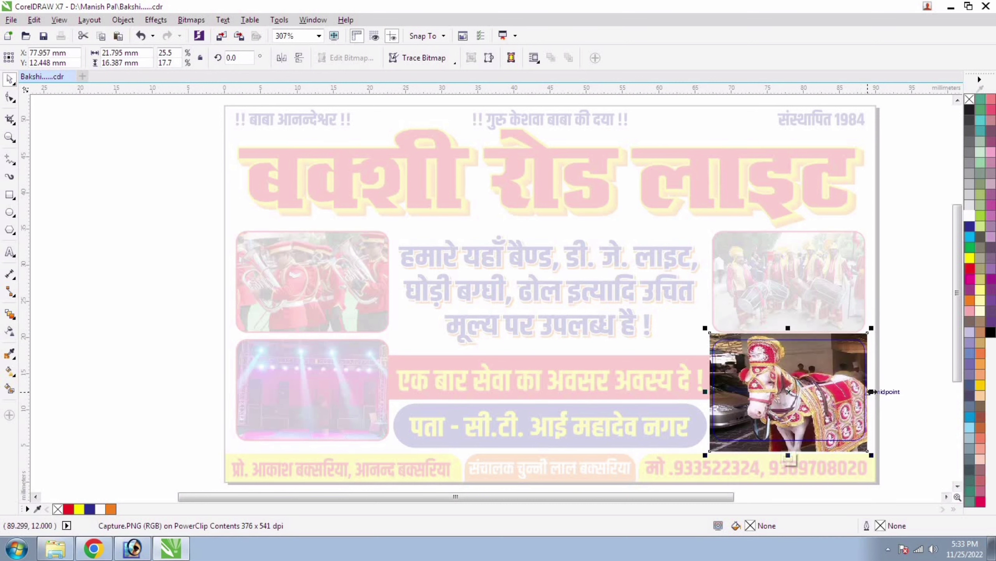
left_click_drag(872, 391, 869, 391)
left_click_drag(792, 332, 793, 339)
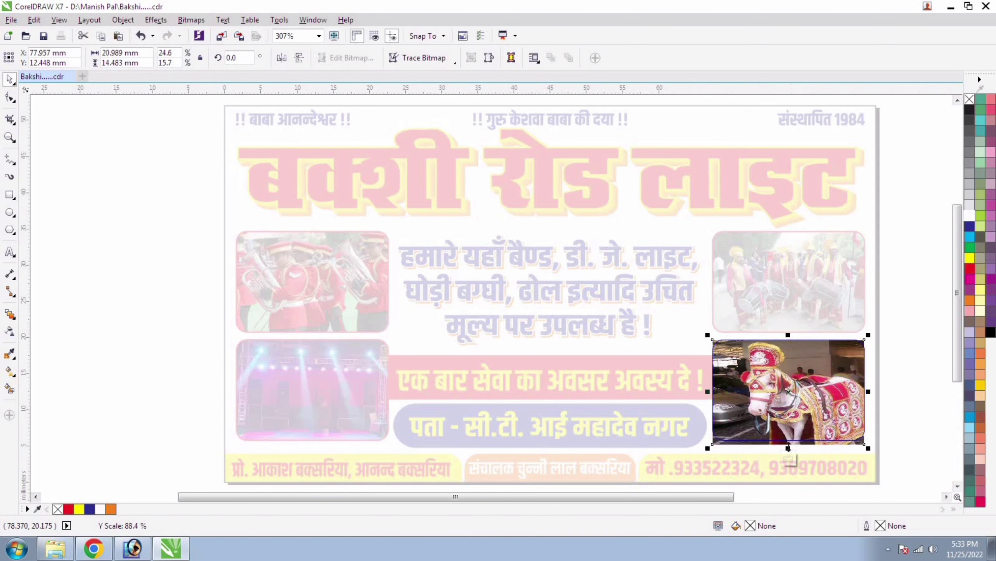
left_click(788, 452)
left_click(890, 321)
key("F9")
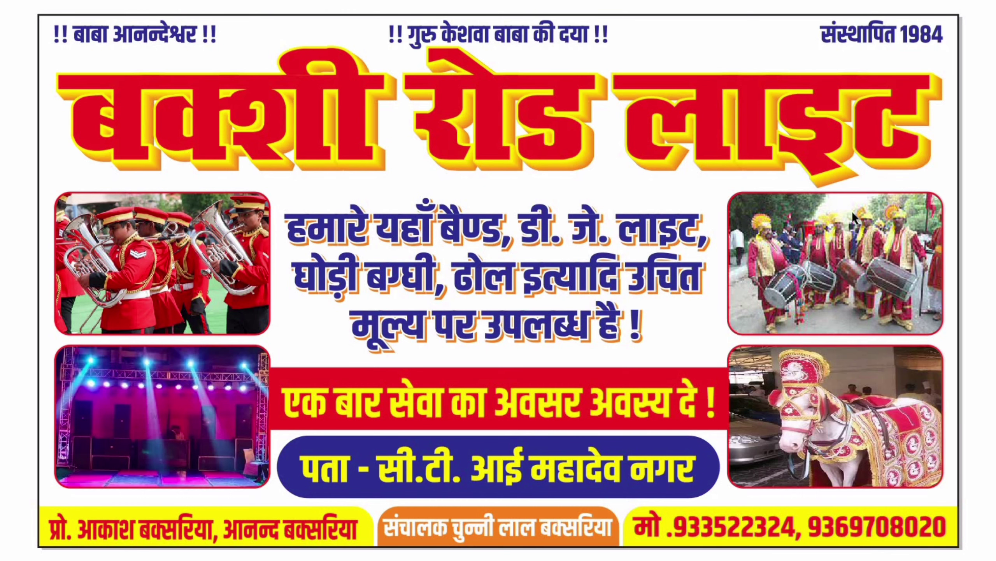